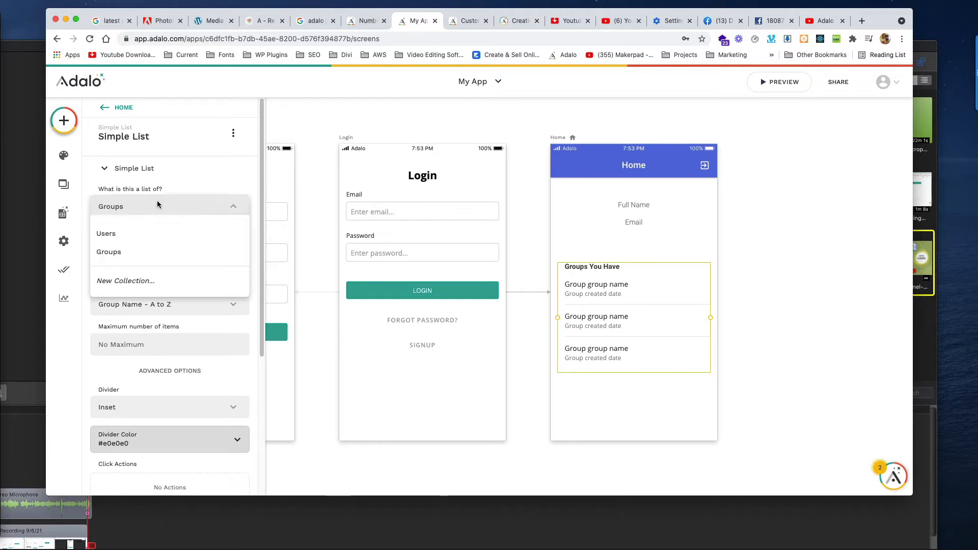
click(183, 169)
click(868, 292)
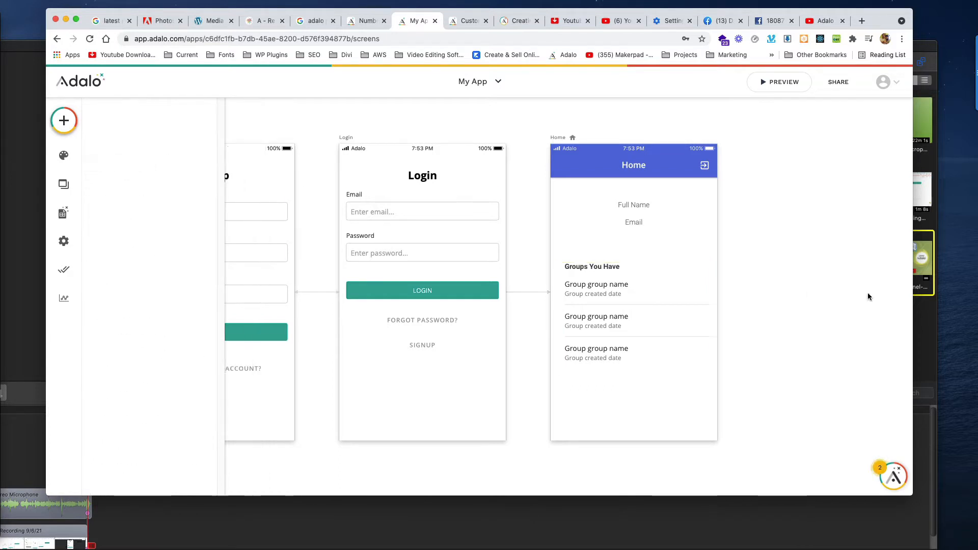
click(627, 316)
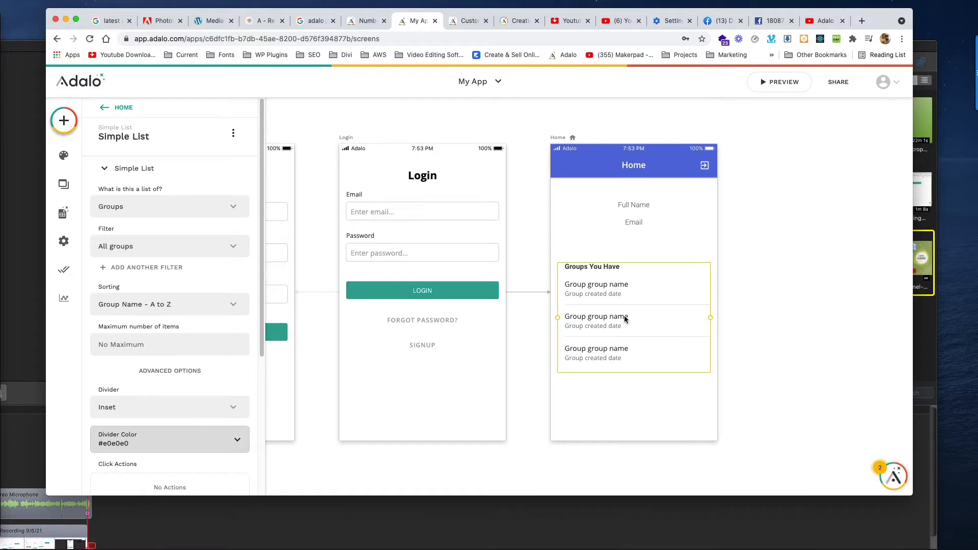
click(796, 305)
click(628, 290)
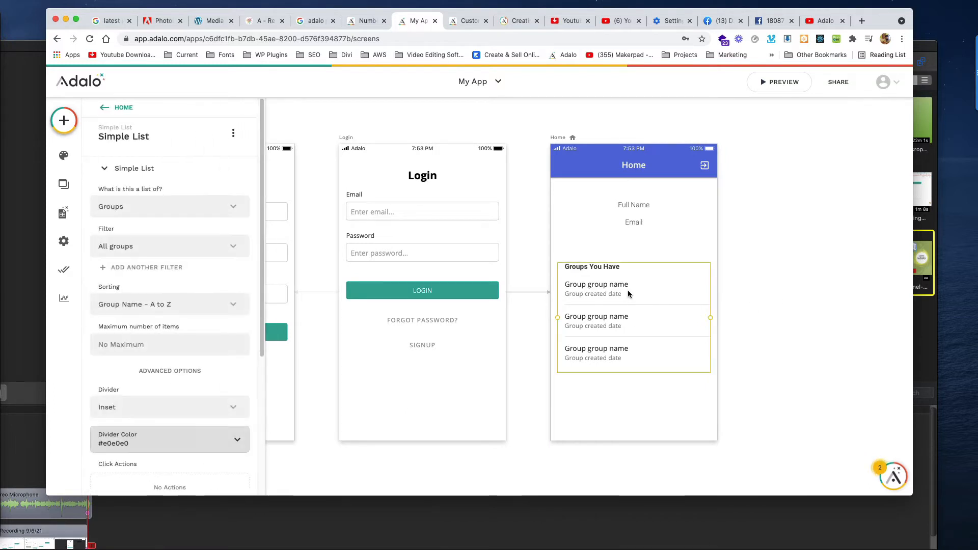
Add a new database collection named "Another Collection".
click(63, 214)
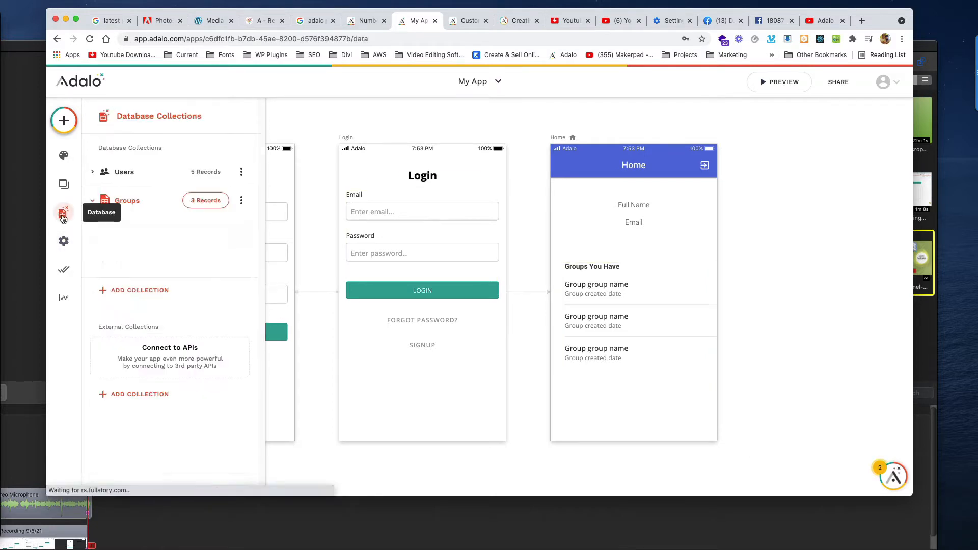
click(145, 292)
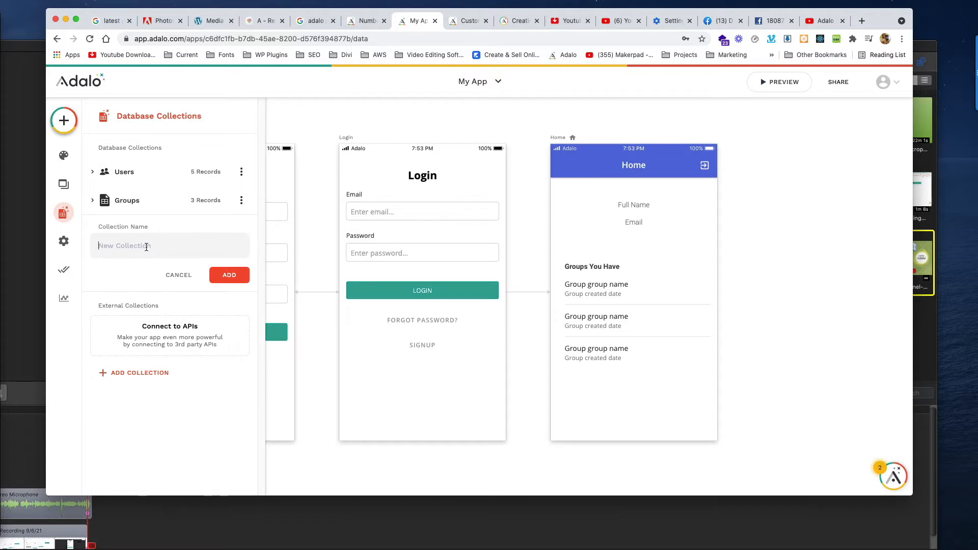
text(Another Collection)
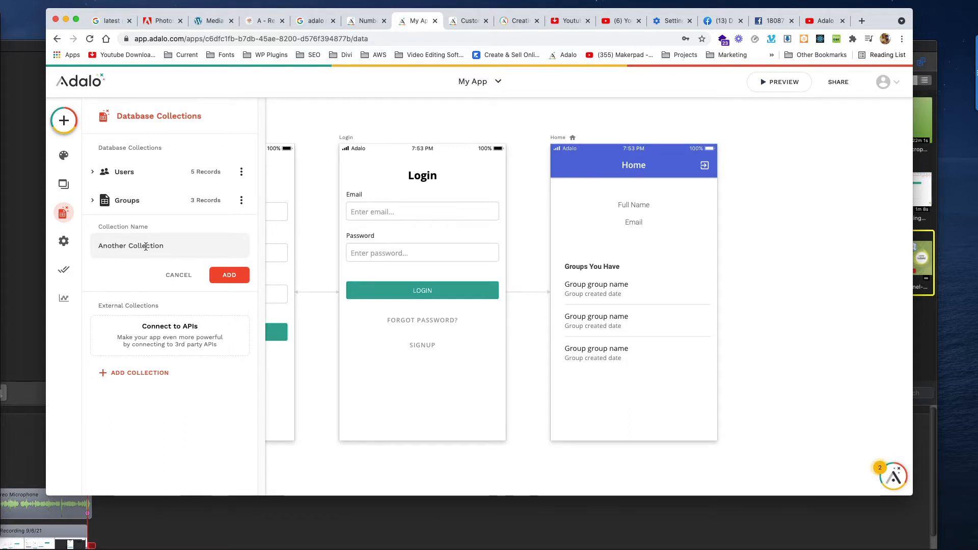
click(232, 277)
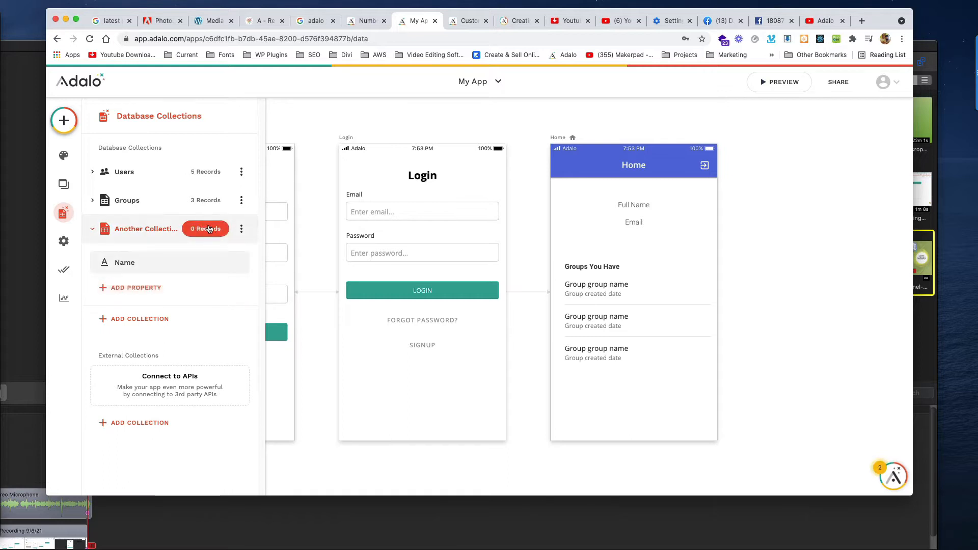
Re-enter "Name" as the name of the new collection's text property and save it.
click(124, 262)
double_click(141, 336)
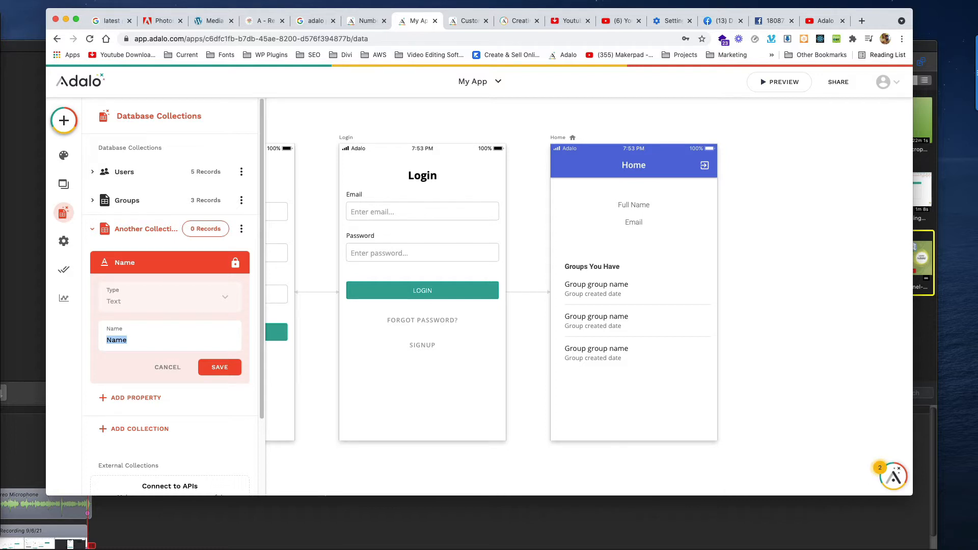
text(Ho)
key(BackSpace)
text(Name)
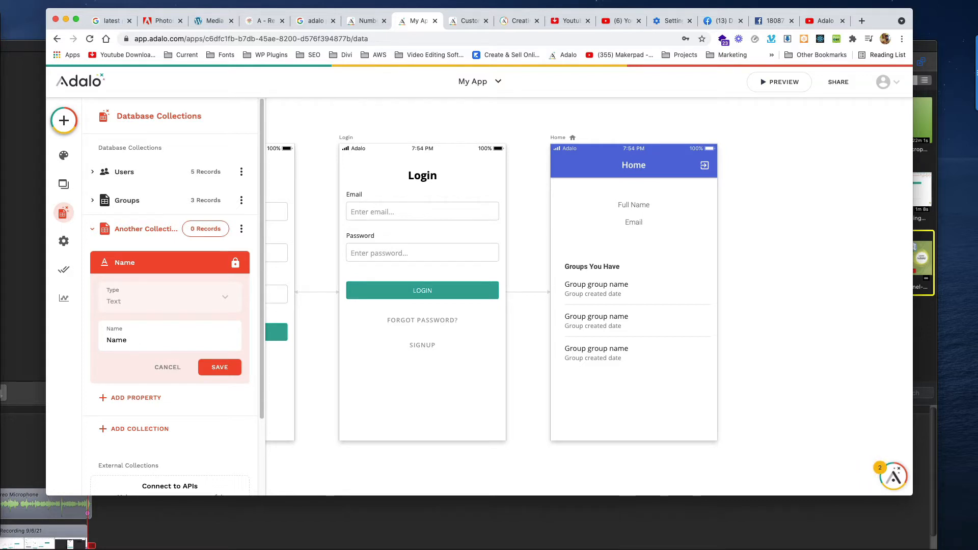
click(220, 366)
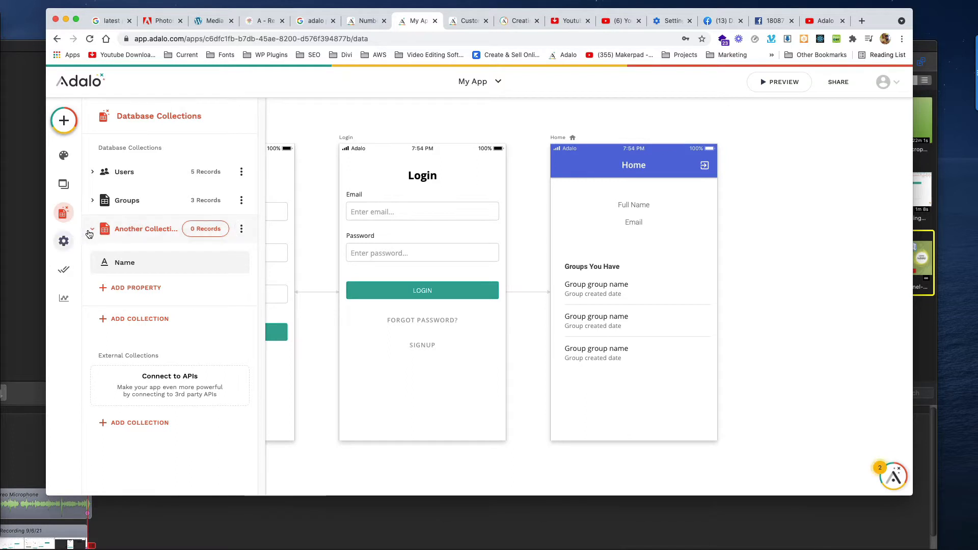
Rename the "Another Collection" database collection as "Favorites".
click(91, 230)
click(241, 228)
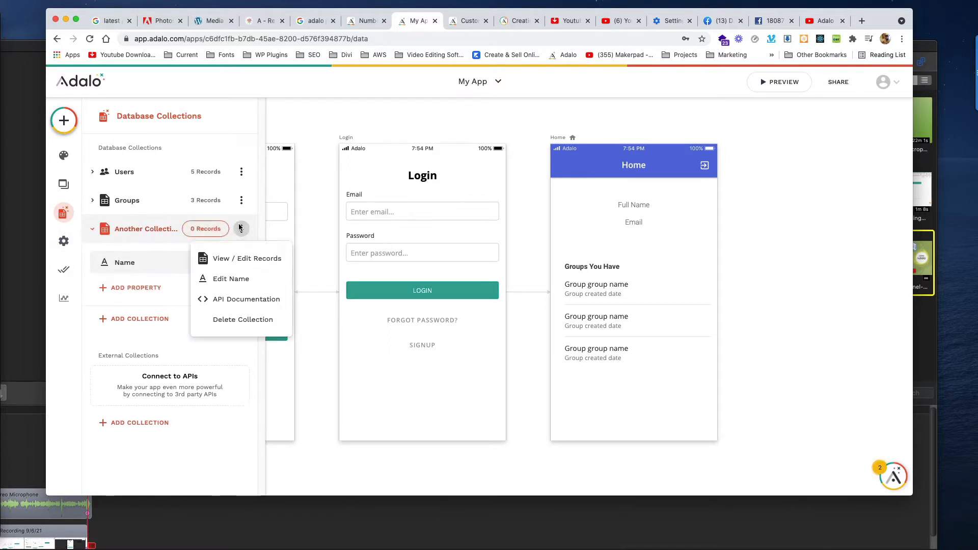
click(232, 278)
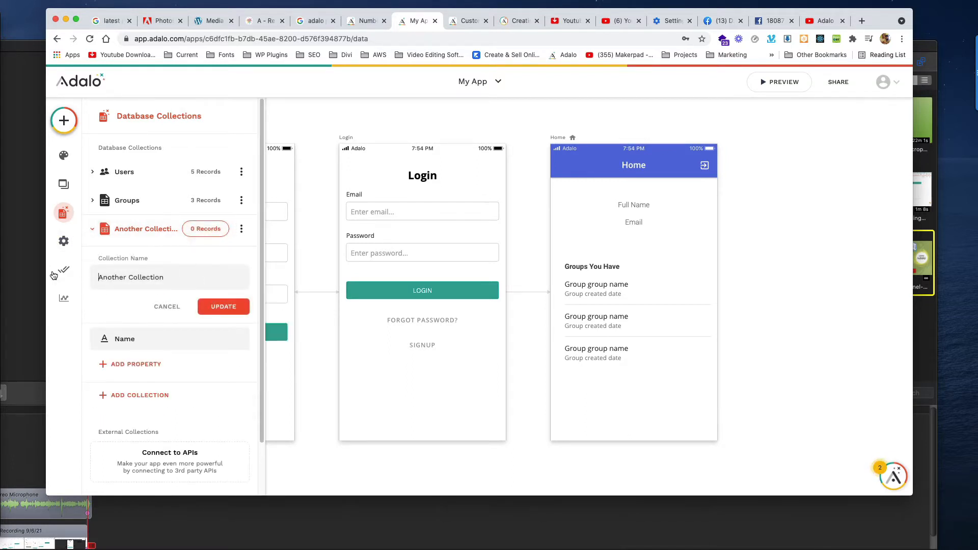
triple_click(136, 277)
text(Favorites)
click(226, 308)
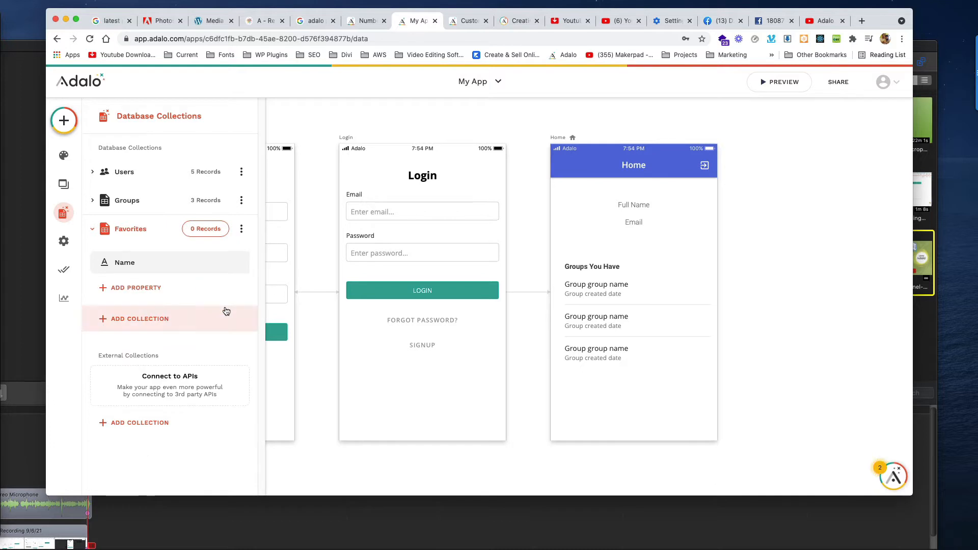
Open the Favorites collection's records and add two records named "Ice Cream" and "Durian".
click(206, 229)
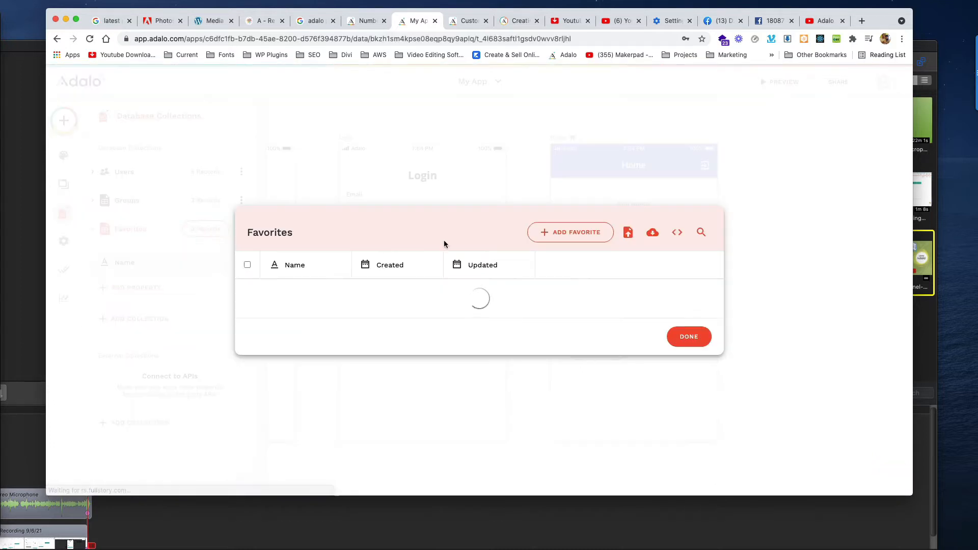
click(567, 238)
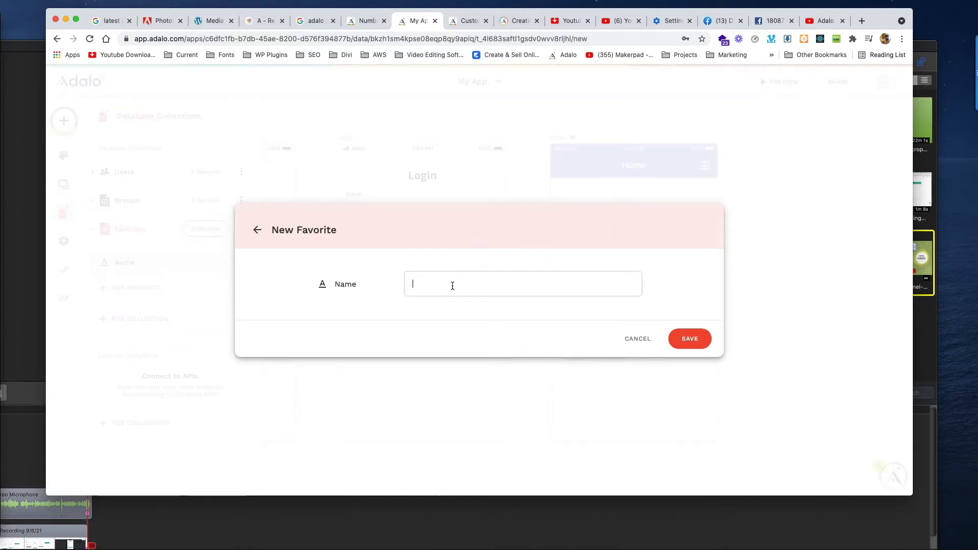
text(Ice Cream)
click(698, 341)
click(565, 217)
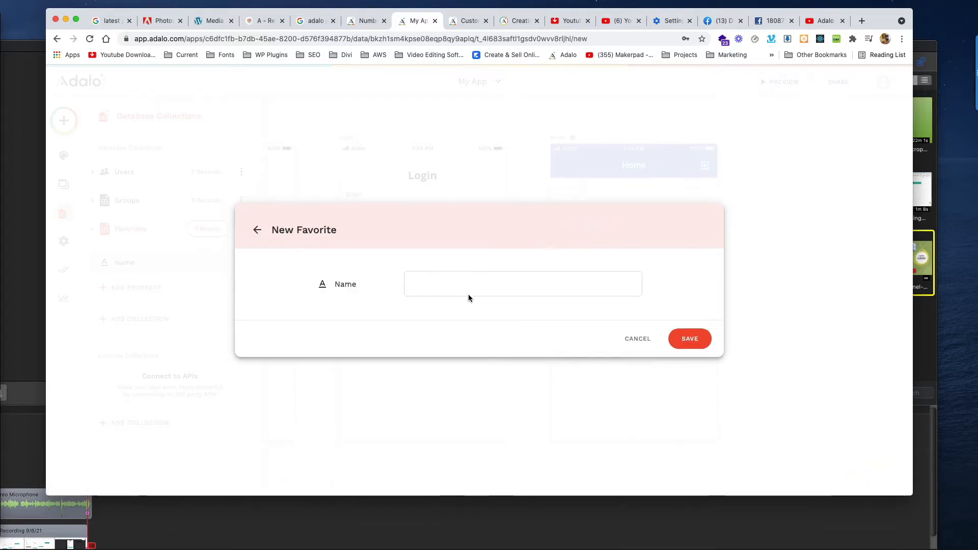
click(469, 287)
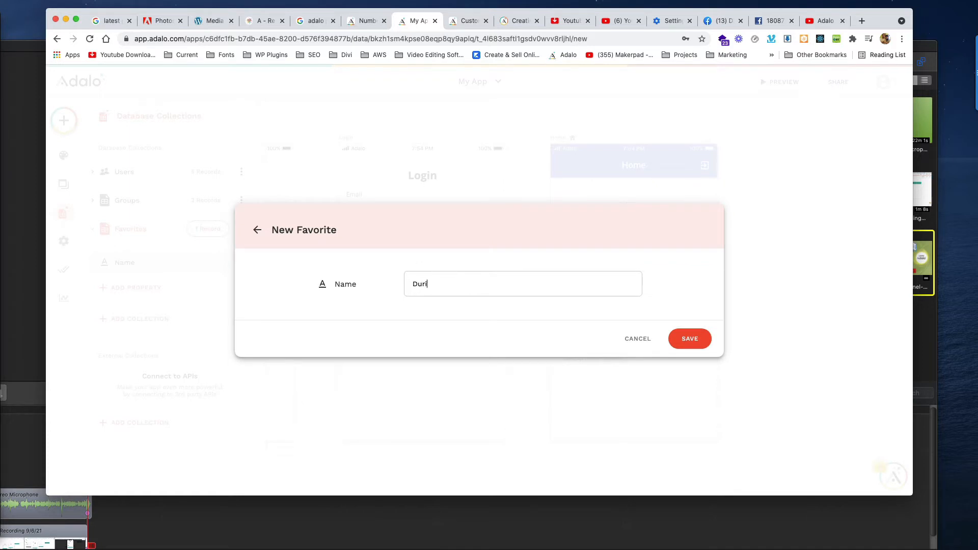
click(696, 339)
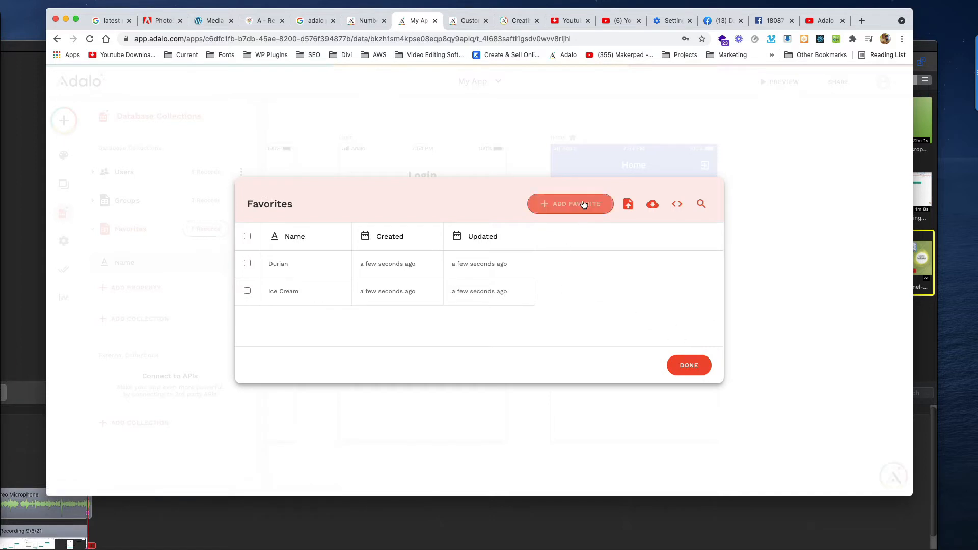
Add two more Favorites records named "Chocolate" and "Cheese", and close the records table.
click(584, 205)
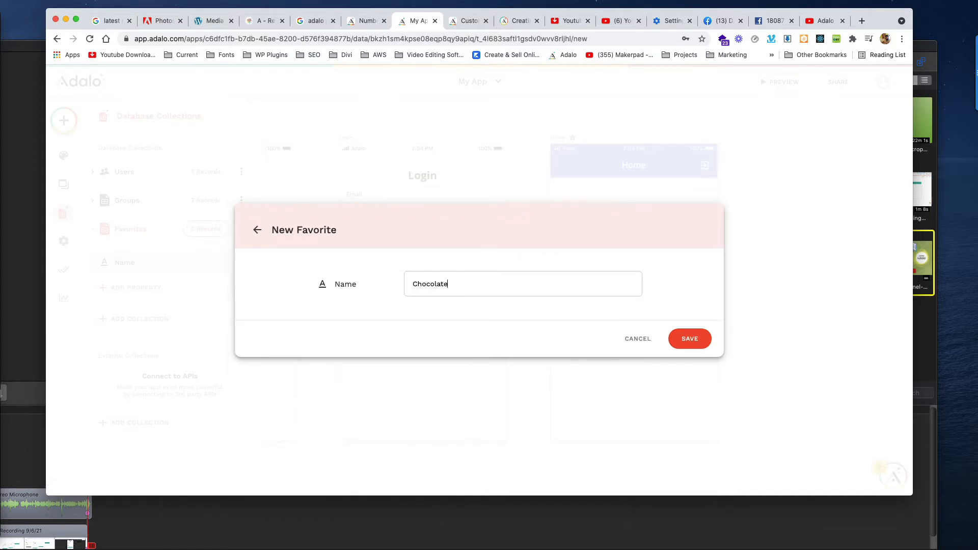
click(697, 338)
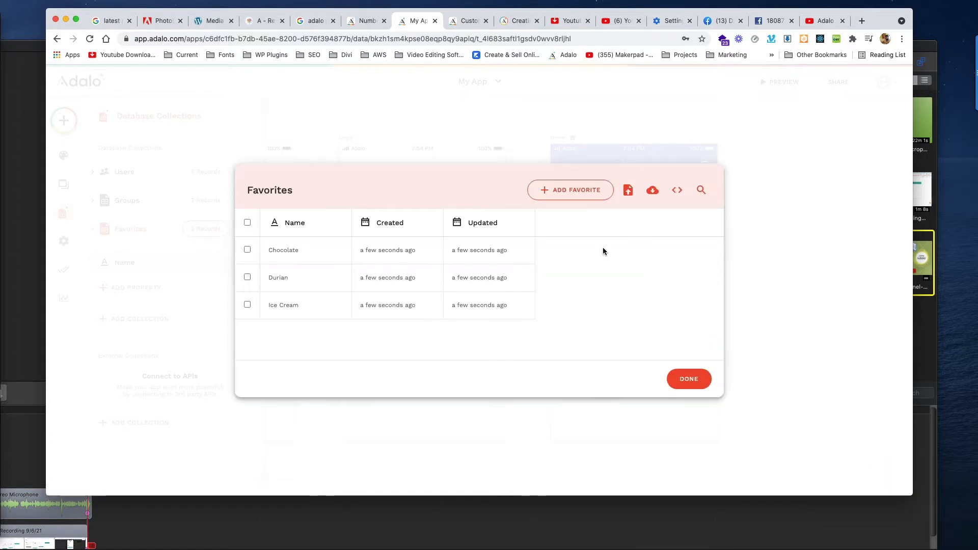
click(571, 194)
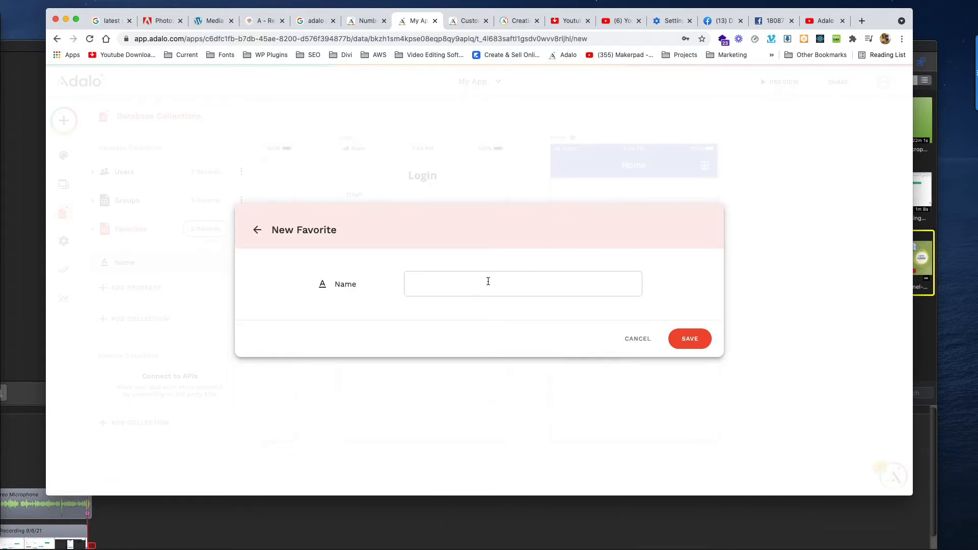
text(Ch)
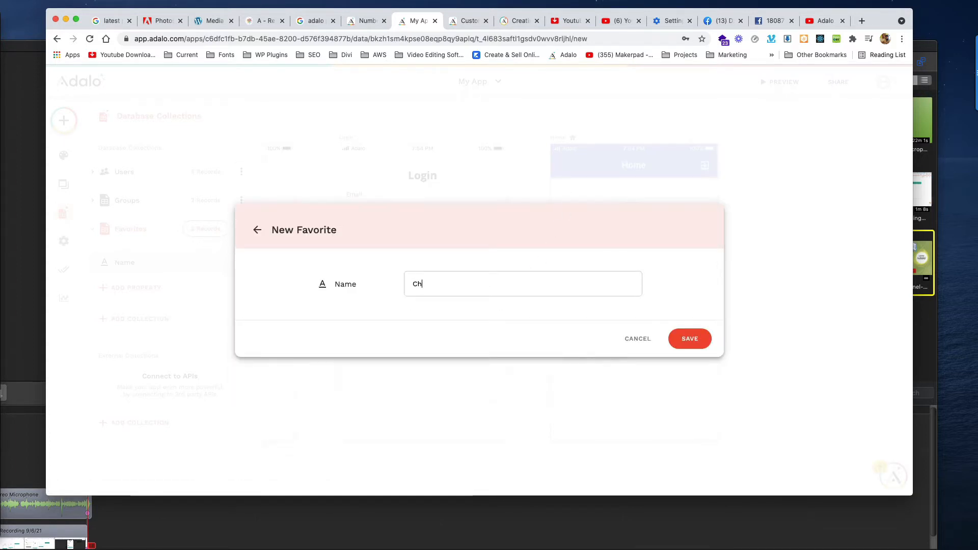
text(eese)
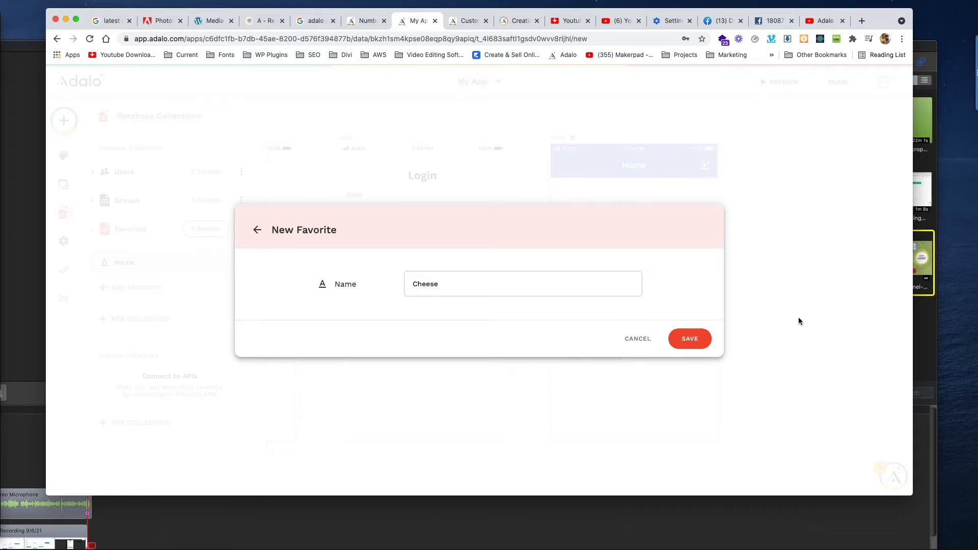
click(696, 339)
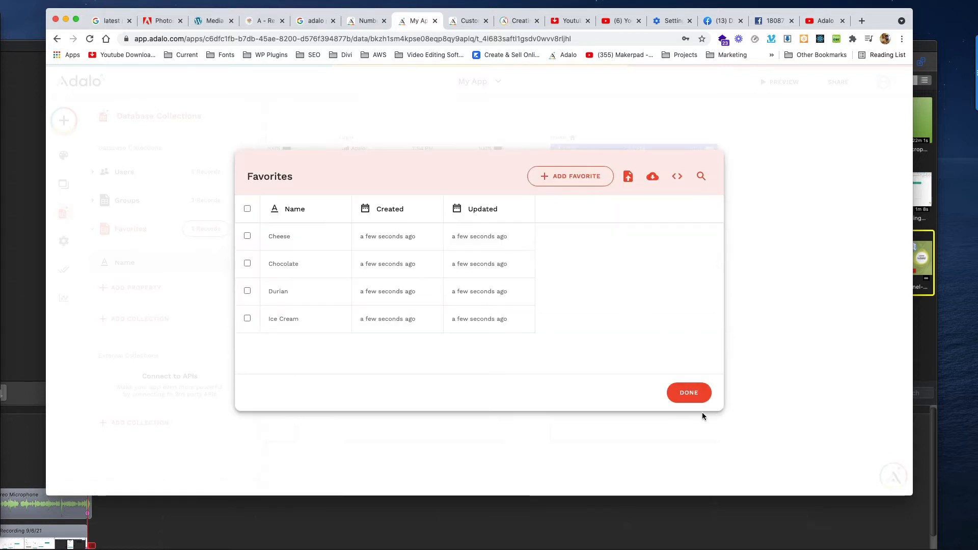
click(698, 394)
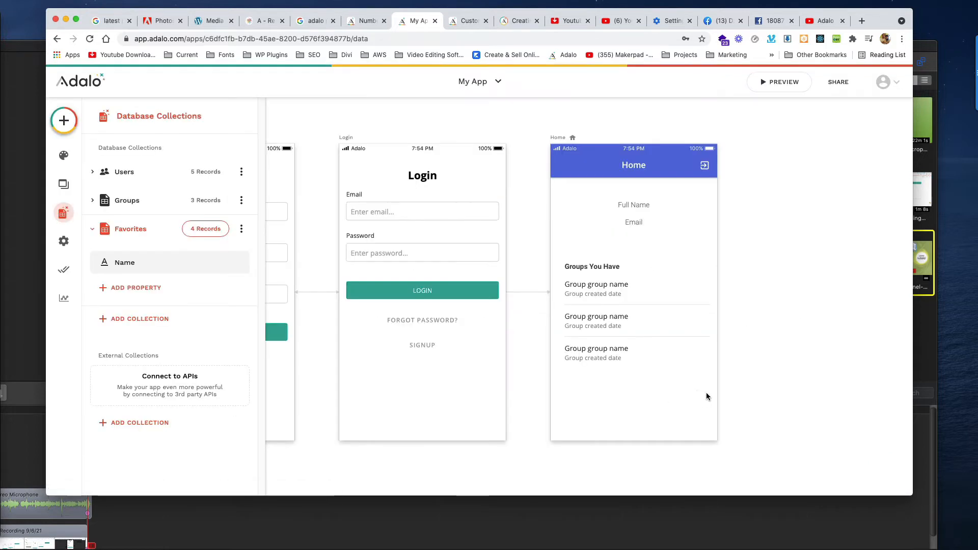
Move the "Groups You Have" list up on the Home screen so it sits directly below the Email label.
click(622, 299)
drag(621, 297, 617, 270)
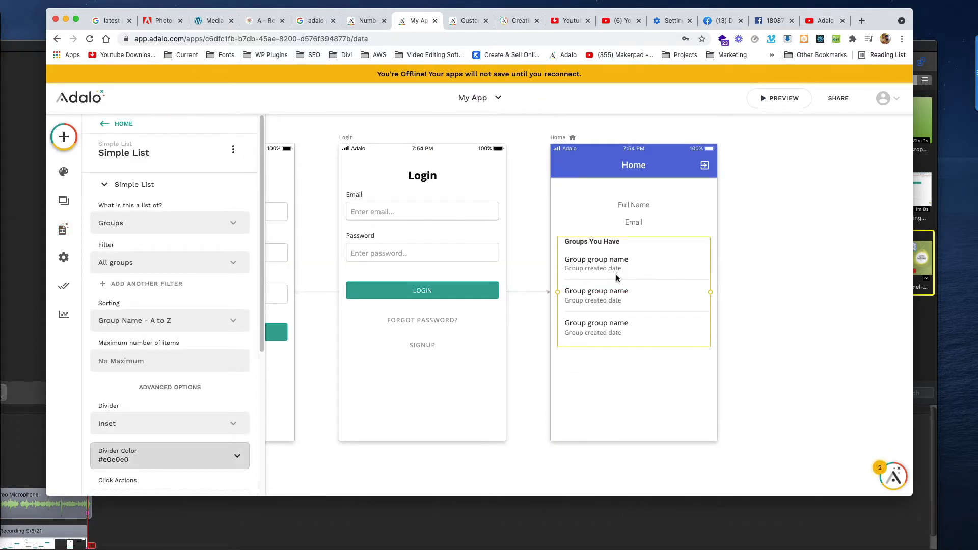
scroll(610, 405, up, 1)
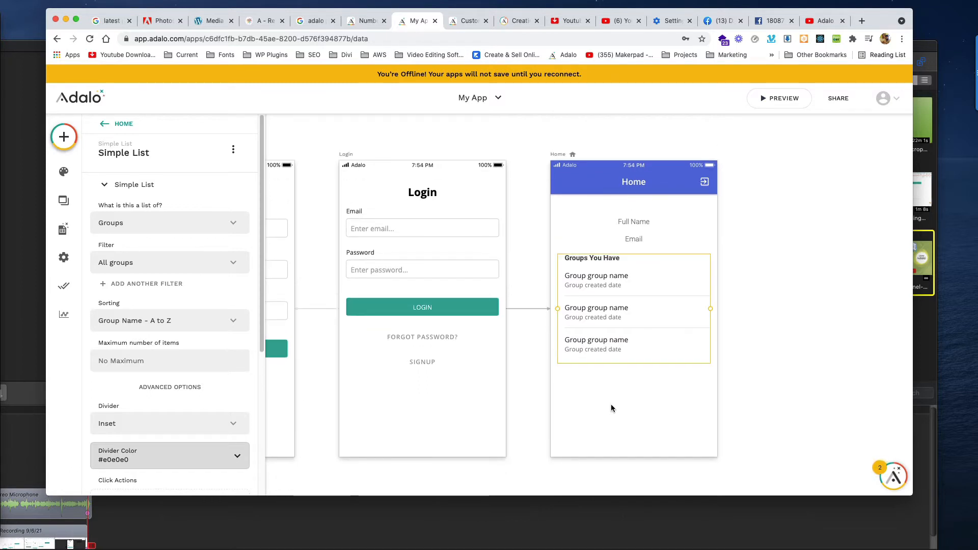
click(611, 405)
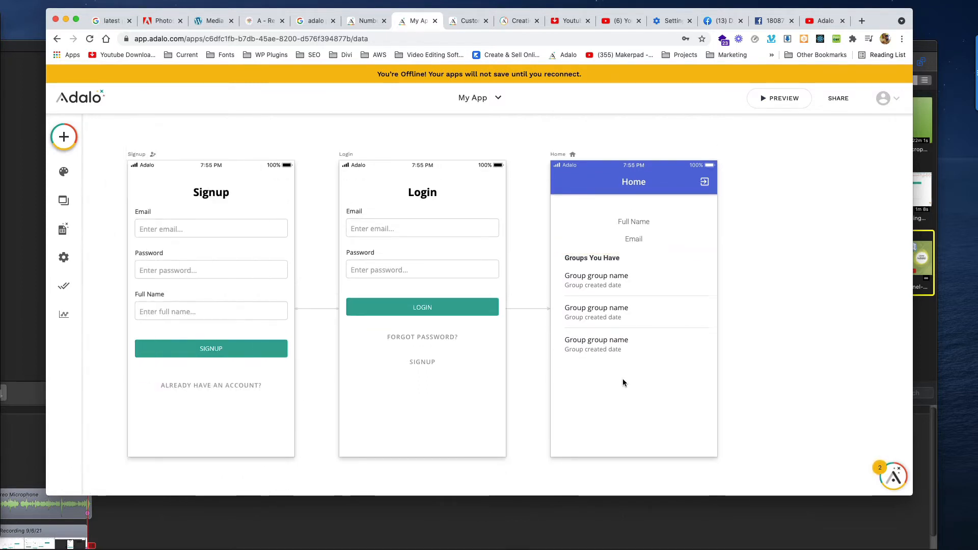
Try a wider Home screen by extending its right edge, and bring it back to phone width.
click(566, 152)
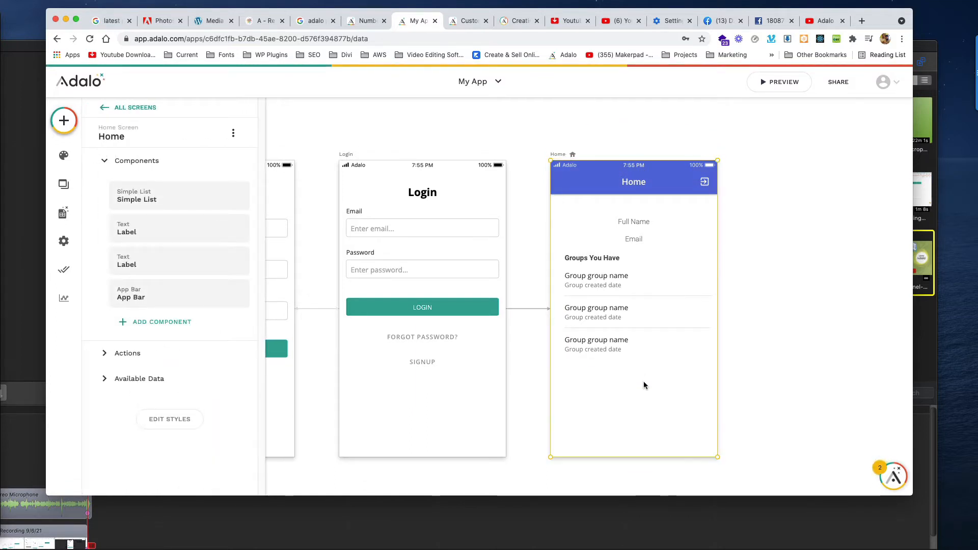
scroll(643, 381, down, 5)
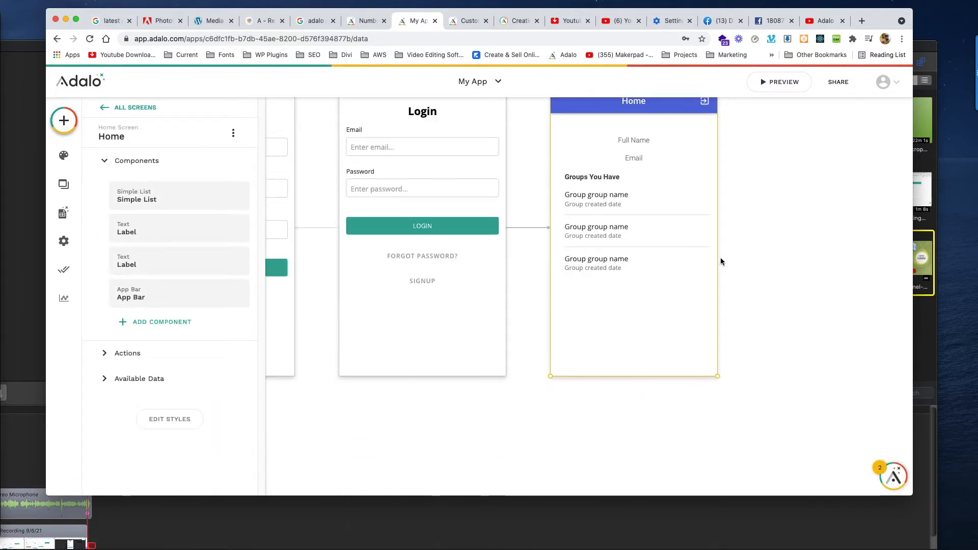
drag(718, 258, 806, 263)
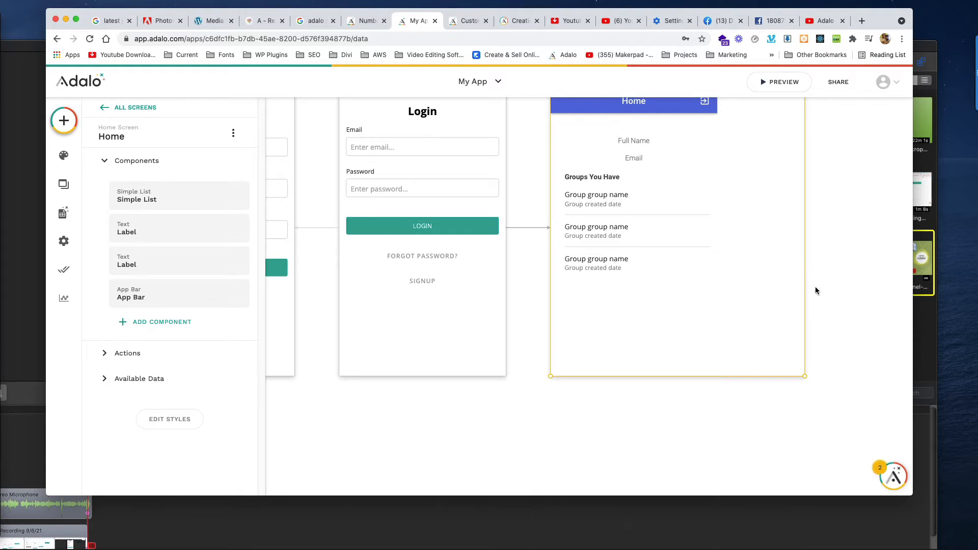
scroll(815, 289, up, 4)
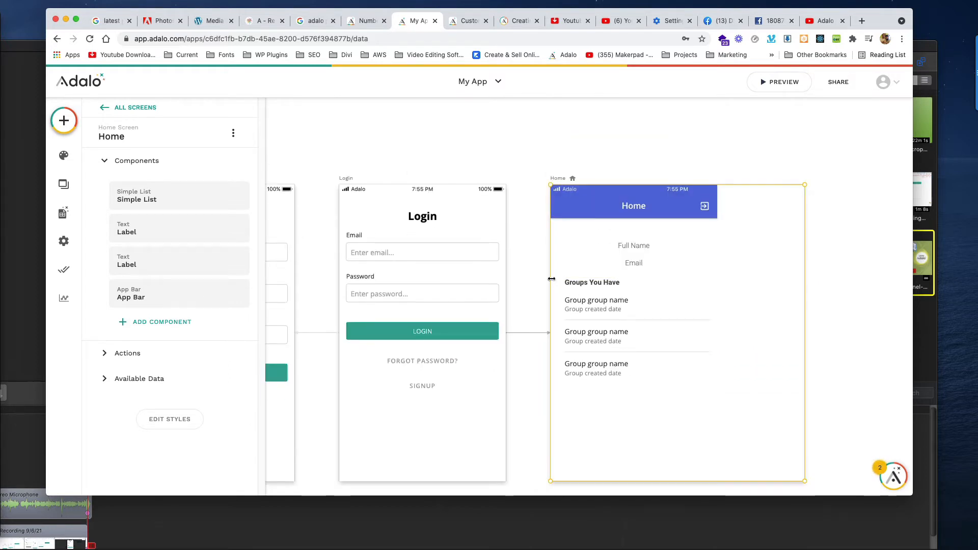
mouse_move(552, 279)
mouse_down()
mouse_move(523, 279)
mouse_move(560, 277)
mouse_up()
drag(804, 284, 720, 279)
scroll(702, 299, down, 1)
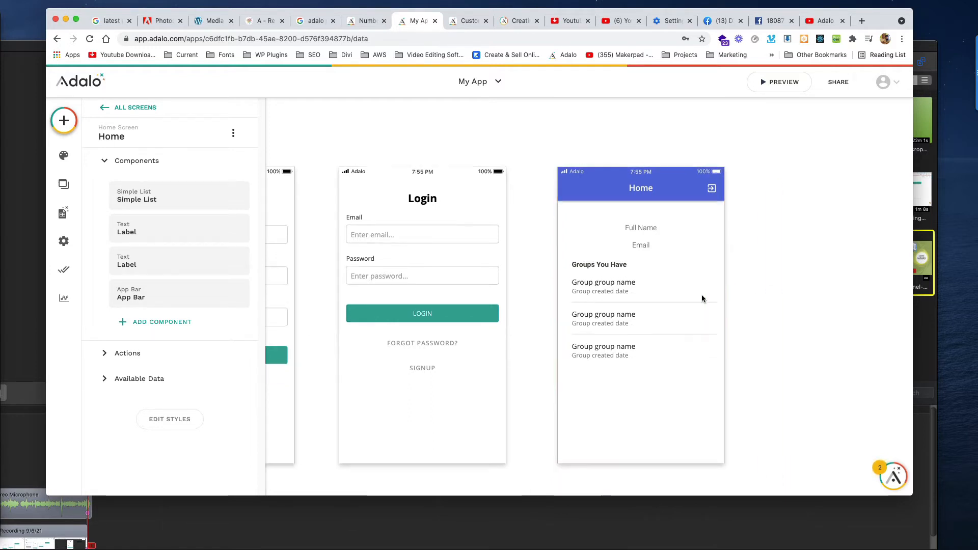
Extend the Home screen's bottom edge downward to about one and a half times the Login screen's height.
scroll(702, 298, down, 3)
drag(631, 413, 627, 488)
scroll(646, 356, down, 10)
drag(637, 313, 637, 398)
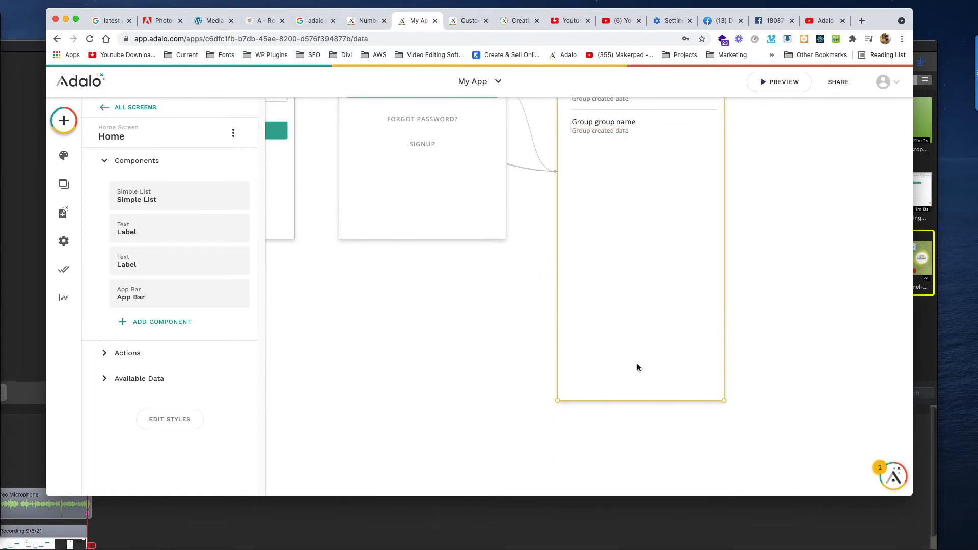
scroll(632, 322, up, 11)
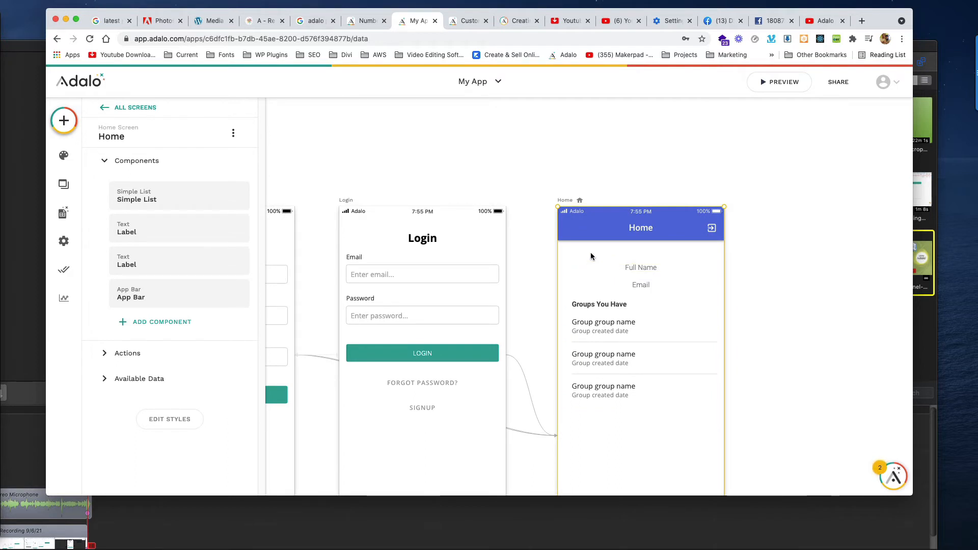
Compare the Home screen's length with the Login screen and check the Login screen's width and height in its style settings.
scroll(672, 299, down, 13)
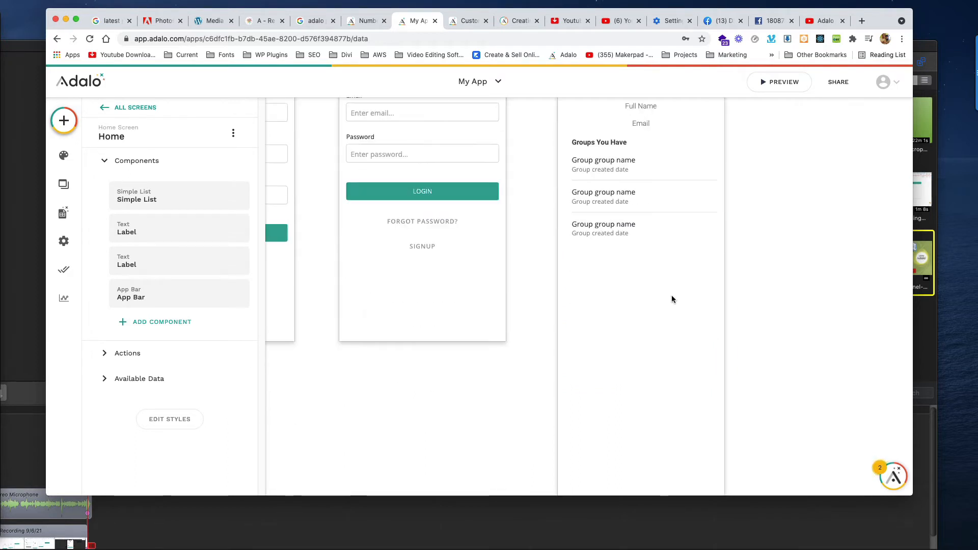
scroll(603, 355, up, 10)
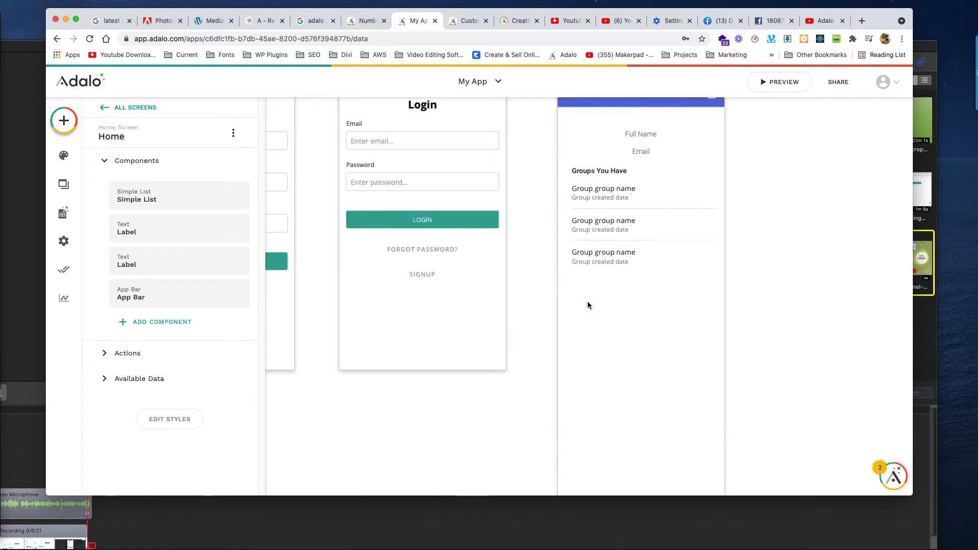
click(341, 158)
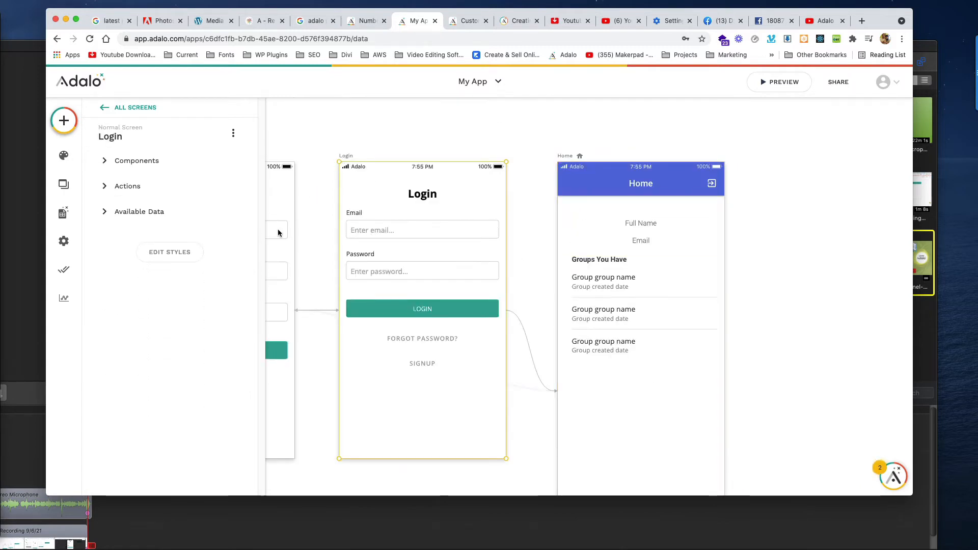
click(145, 255)
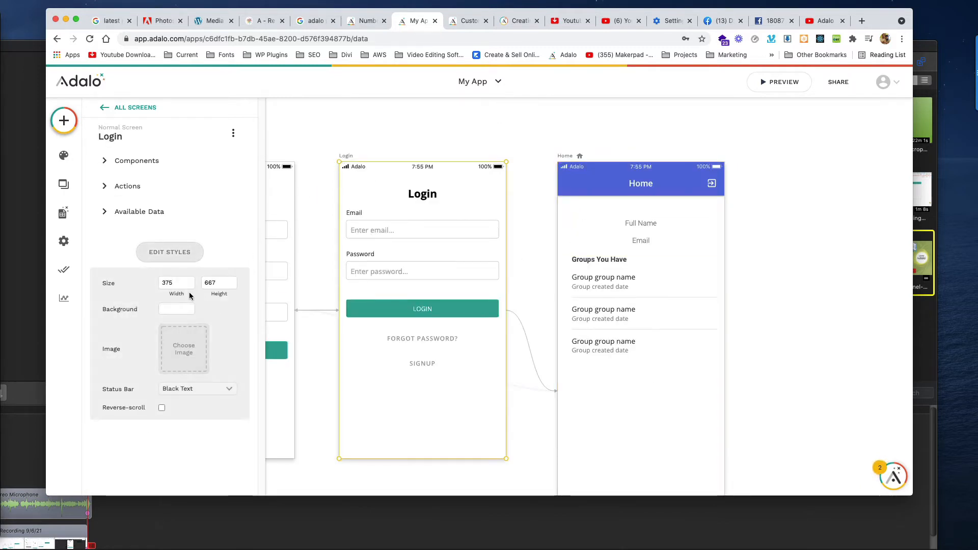
Preview the app to check the Home screen, and return to the editor.
click(814, 183)
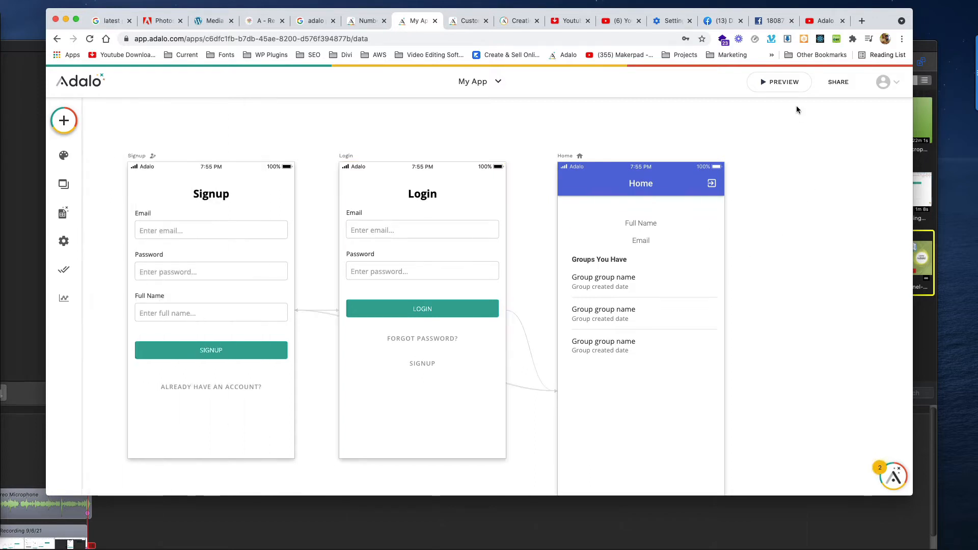
click(780, 82)
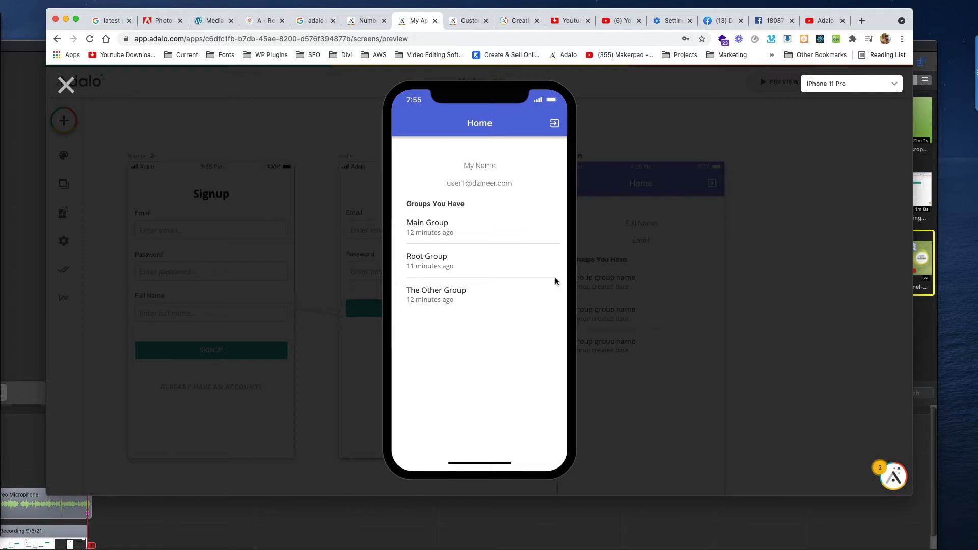
click(66, 85)
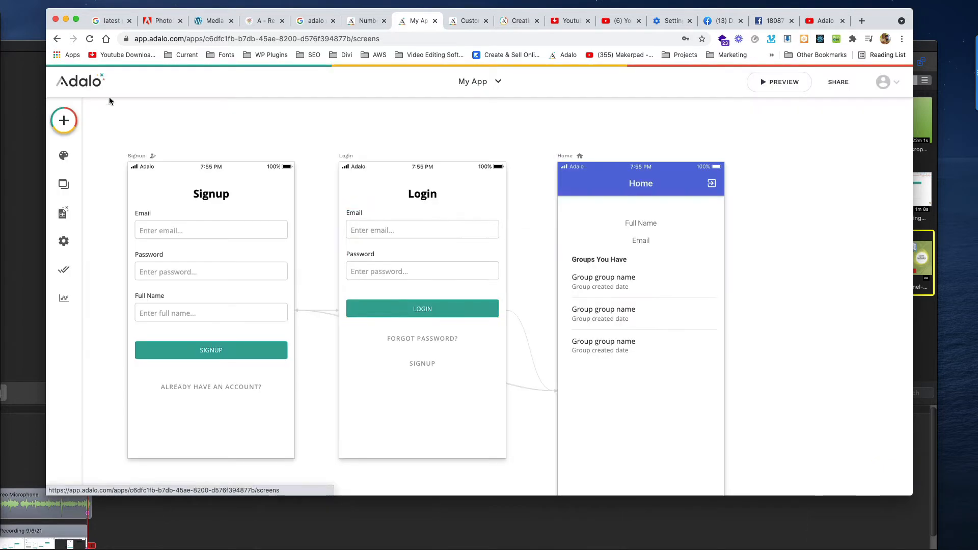
Add a Simple List below the "Groups You Have" list on the Home screen and narrow it to match that list's width.
click(586, 197)
scroll(591, 204, down, 4)
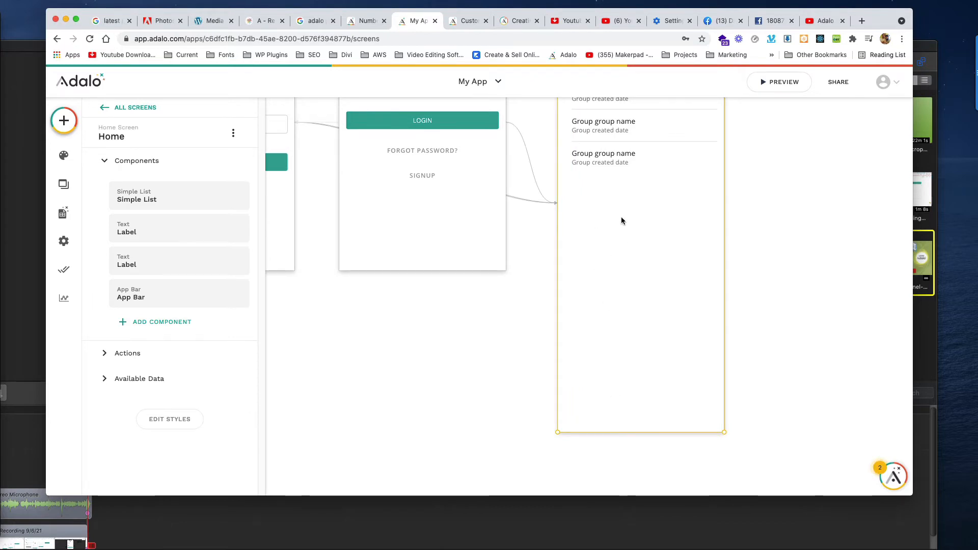
click(628, 140)
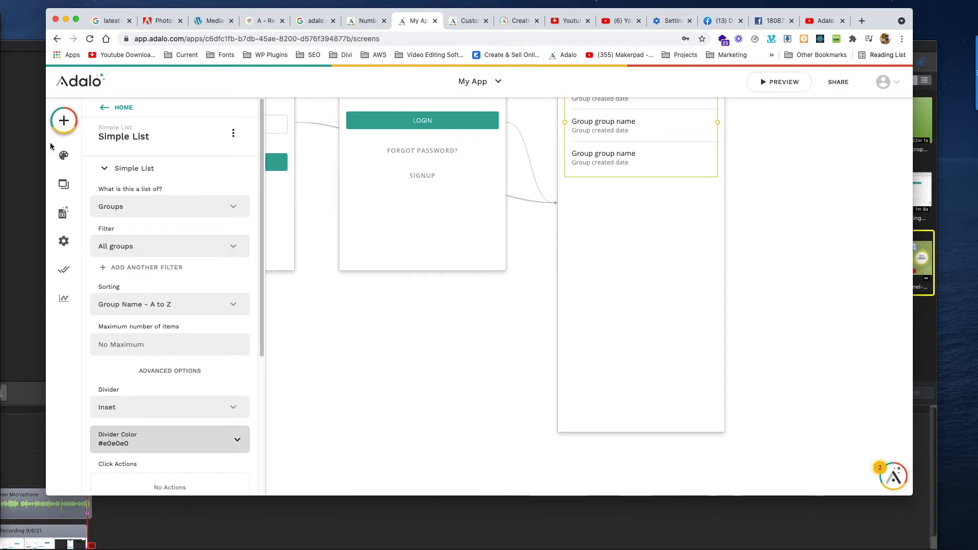
click(603, 250)
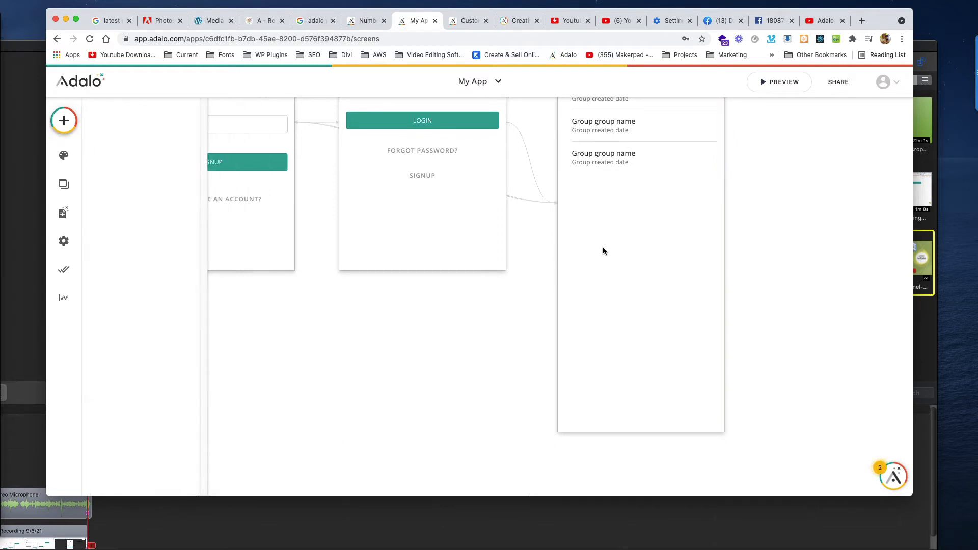
click(64, 120)
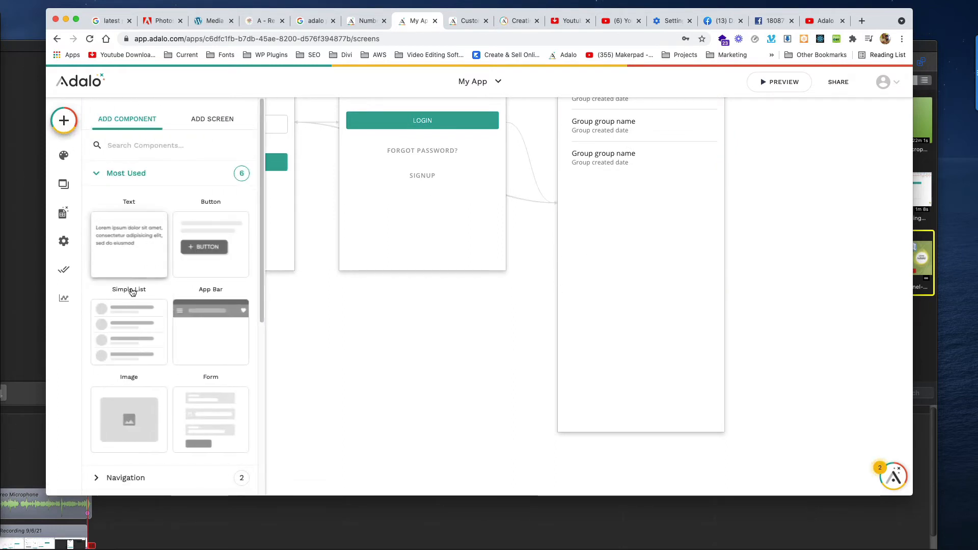
drag(132, 291, 632, 254)
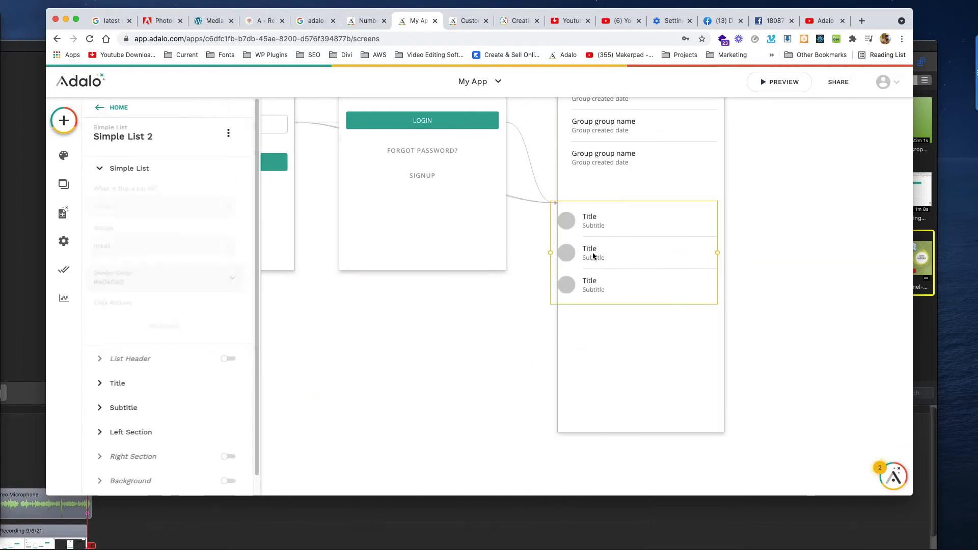
mouse_move(551, 253)
mouse_down()
mouse_move(576, 254)
mouse_move(565, 253)
mouse_up()
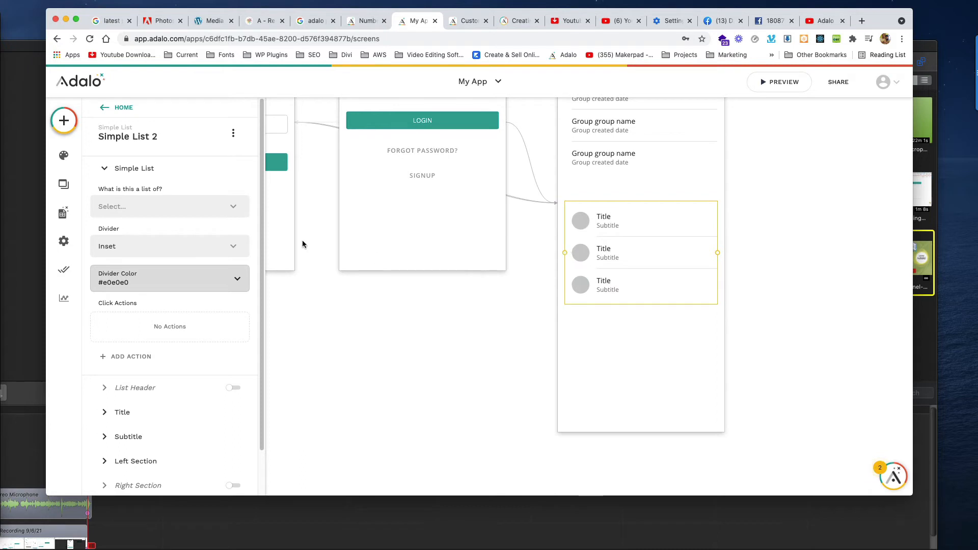
Make the new list show the Favorites collection and disable its subtitle.
click(147, 207)
click(127, 274)
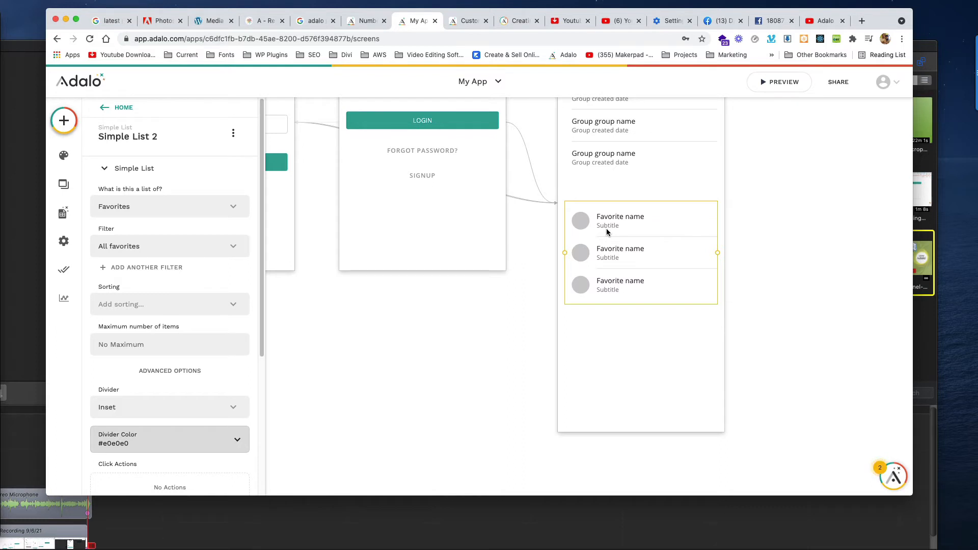
scroll(204, 357, down, 5)
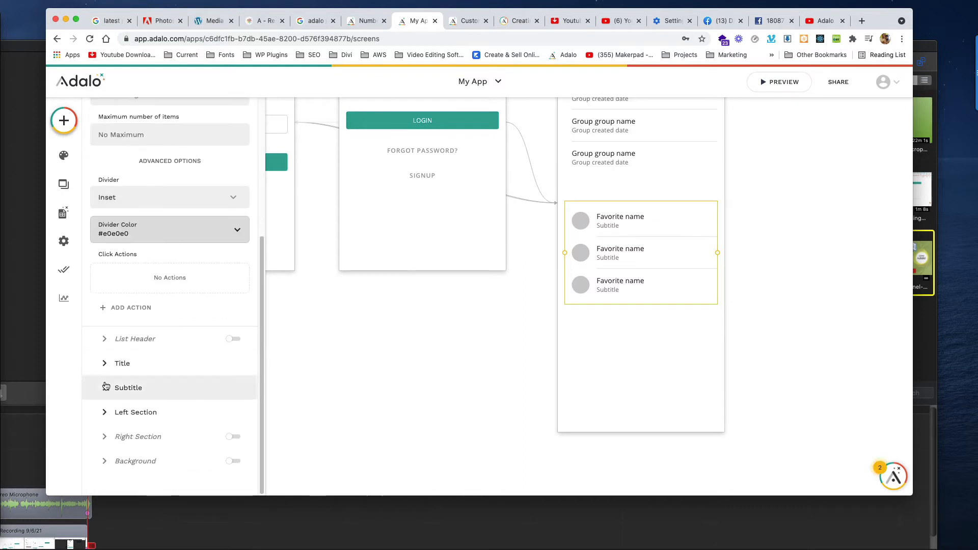
click(181, 389)
click(235, 242)
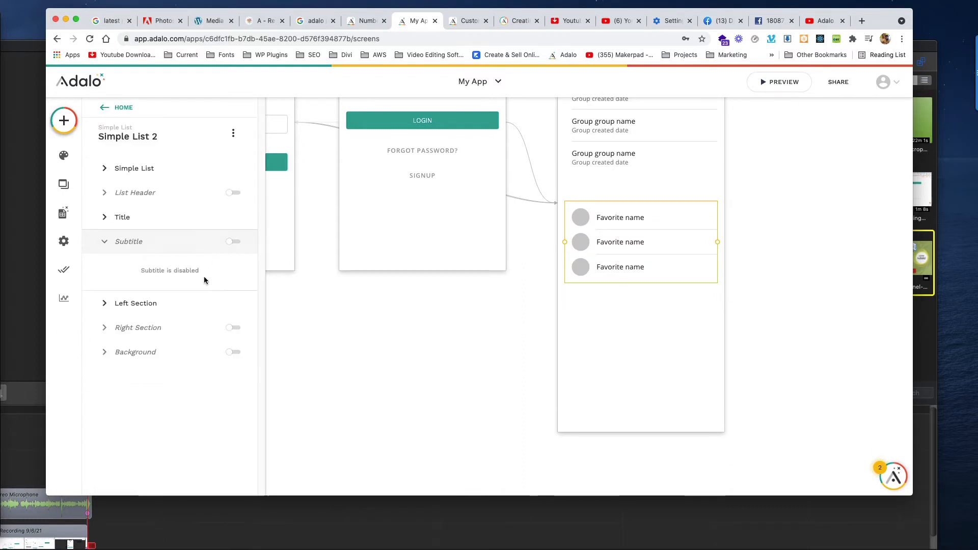
Disable the new list's Left Section and set its divider to None.
click(138, 306)
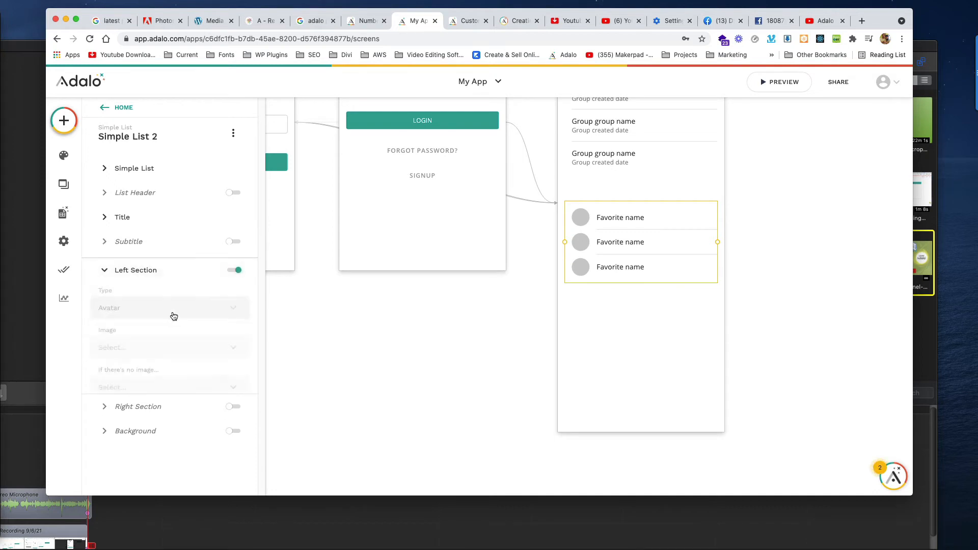
click(235, 267)
click(665, 339)
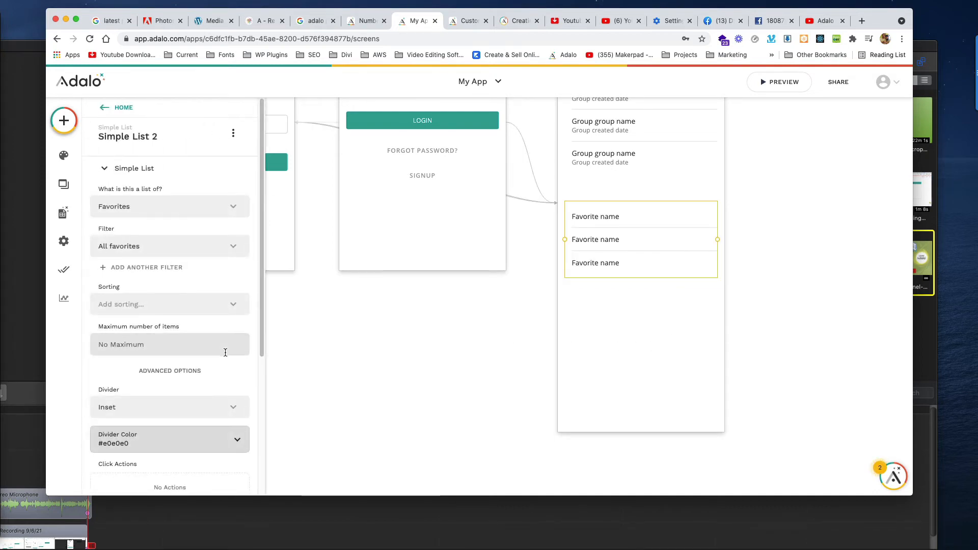
scroll(204, 352, down, 3)
click(184, 340)
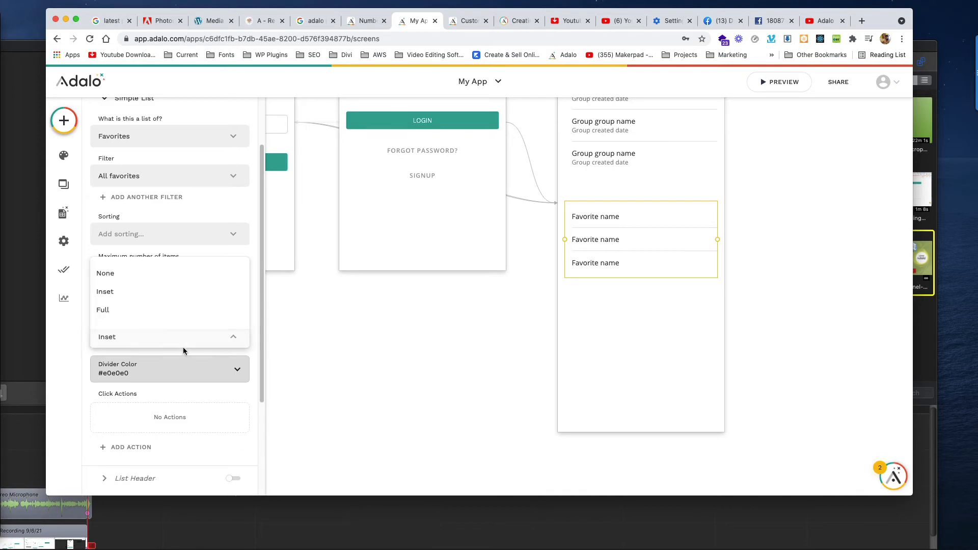
click(133, 274)
click(784, 293)
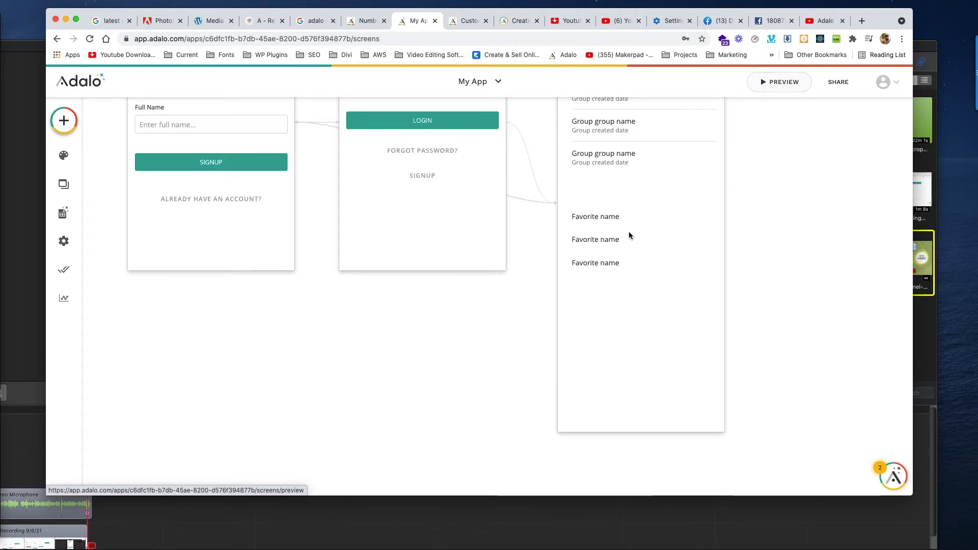
Move the Favorites list farther down the Home screen and check its placement in an app preview.
drag(629, 236, 617, 333)
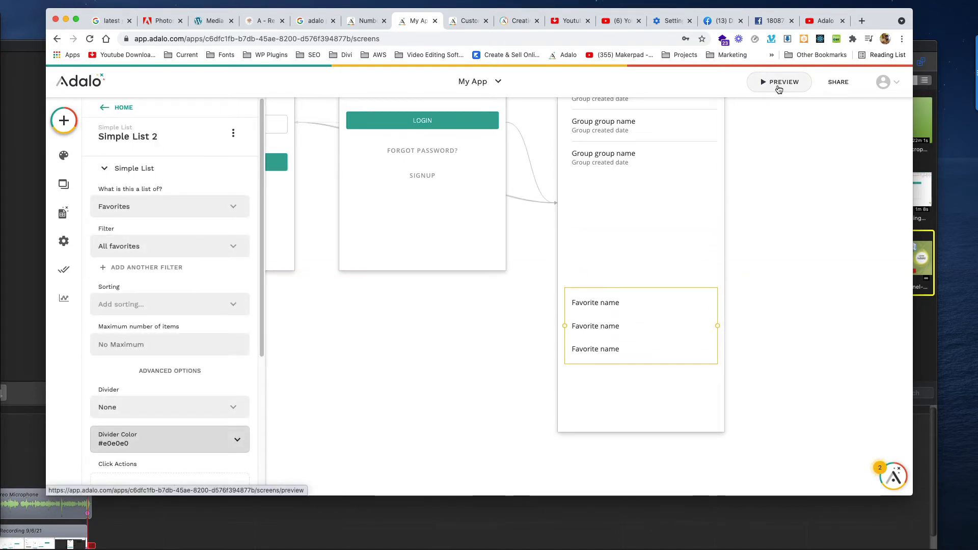
click(775, 84)
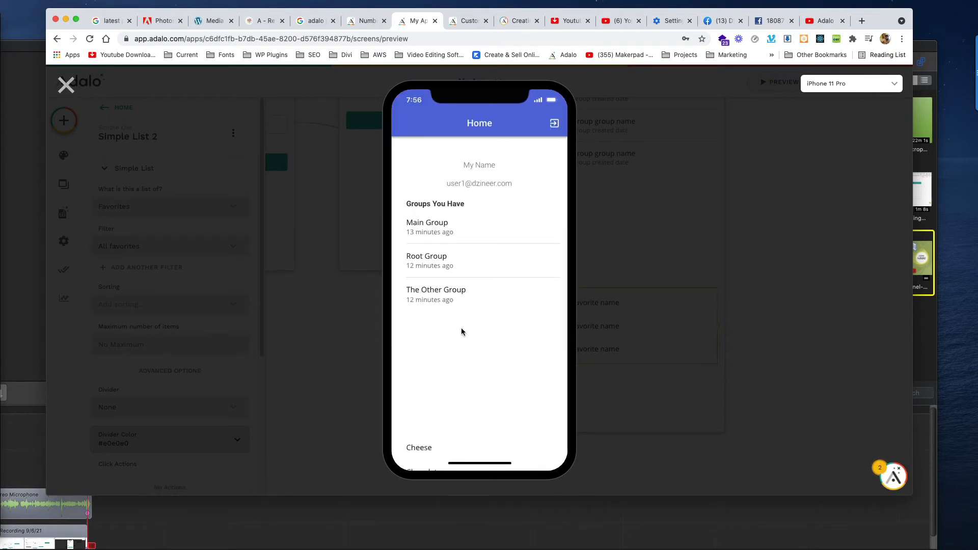
scroll(464, 332, down, 3)
scroll(463, 332, up, 3)
scroll(464, 334, down, 3)
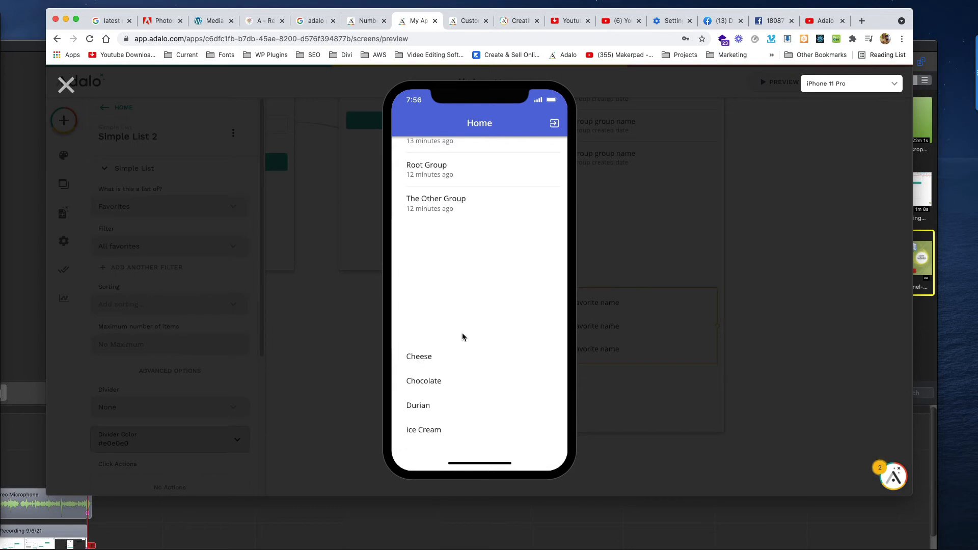
click(65, 85)
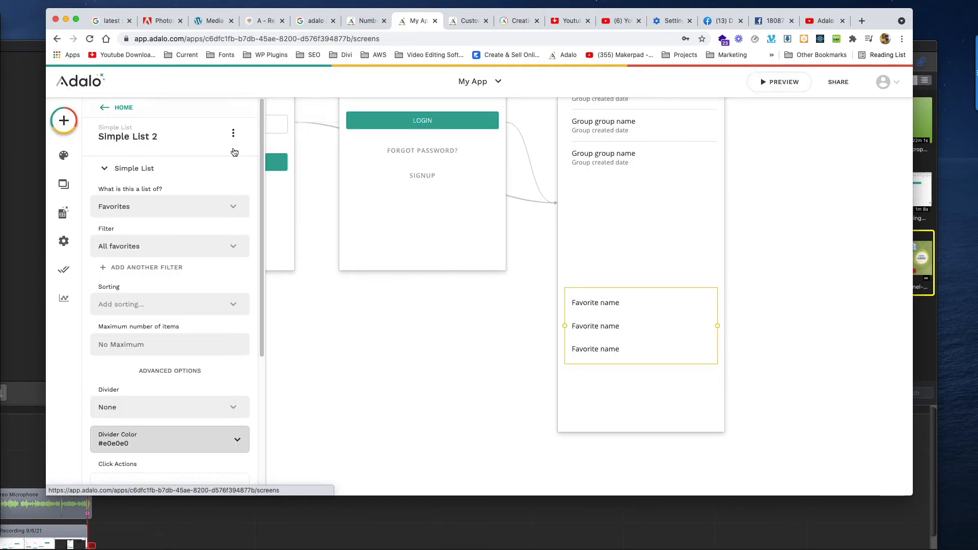
Move the Favorites list up to just beneath the groups list, aligned with that list's left and right edges.
scroll(753, 319, up, 5)
scroll(753, 319, down, 6)
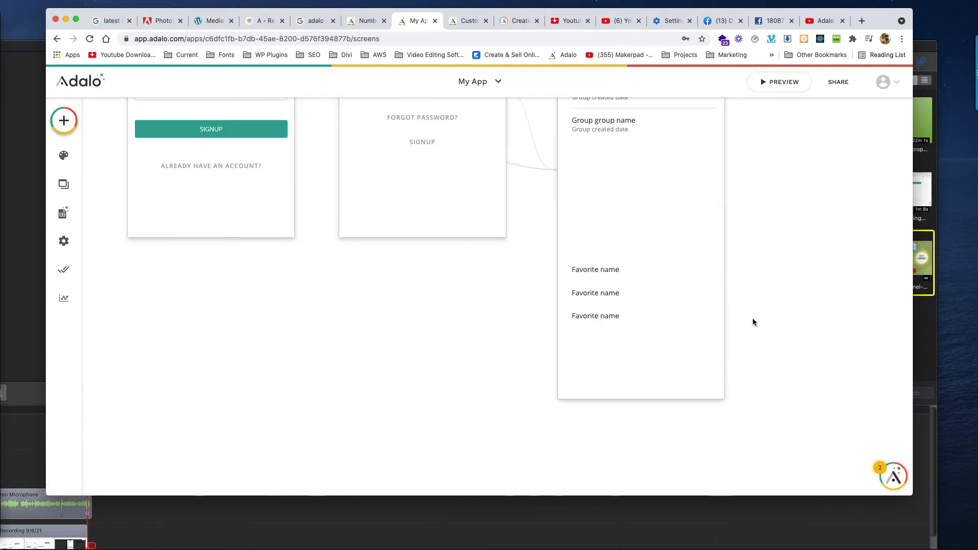
scroll(753, 319, up, 2)
drag(599, 379, 605, 280)
drag(605, 276, 605, 277)
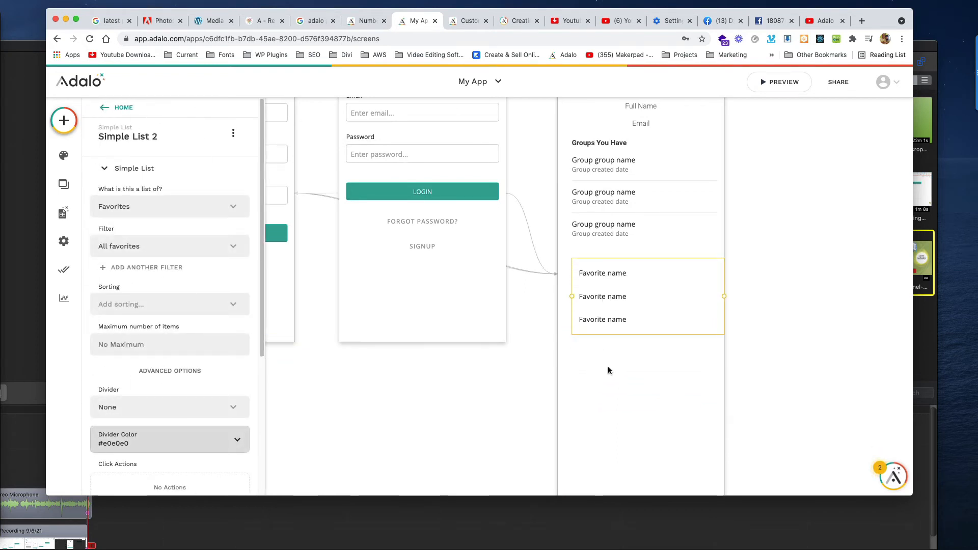
drag(621, 314, 612, 311)
scroll(613, 335, up, 1)
scroll(613, 338, up, 3)
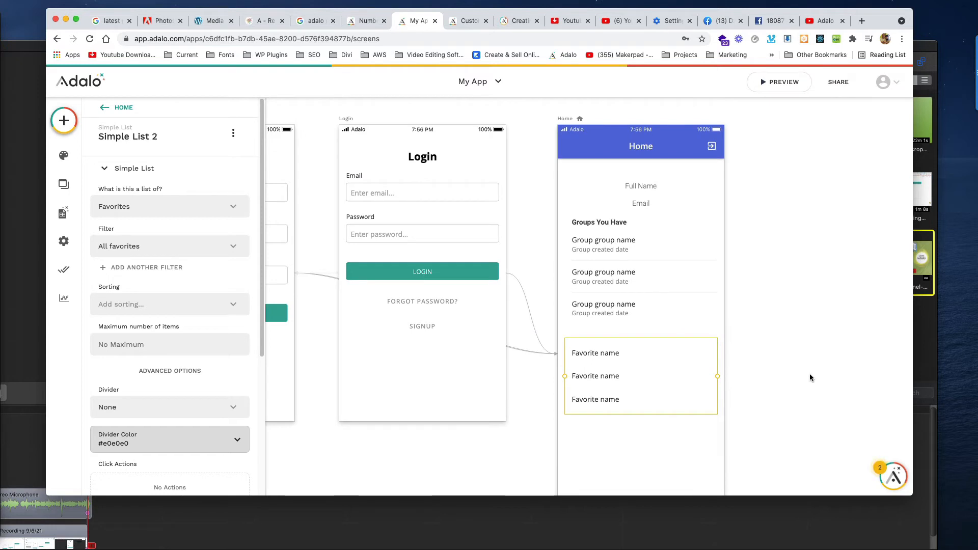
click(770, 272)
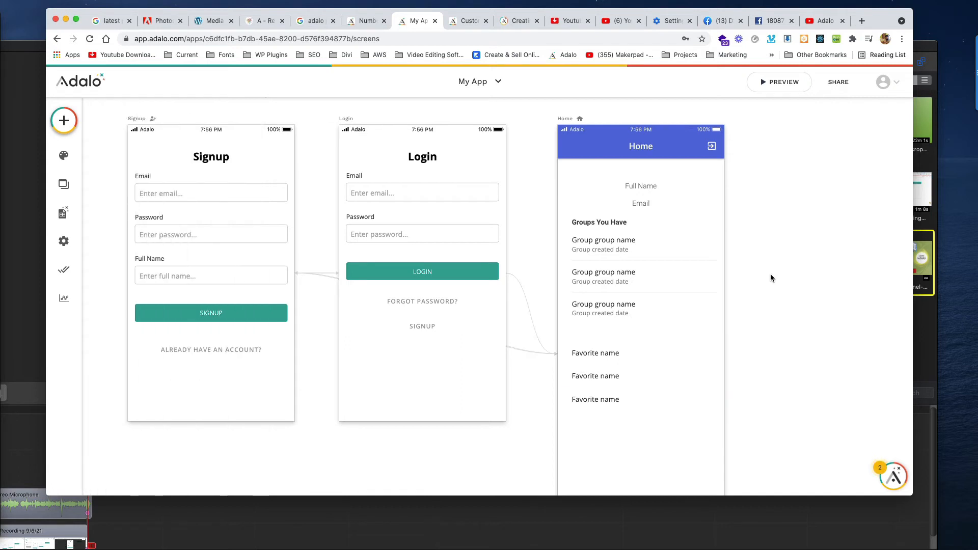
Change the collection shown by the lower Home screen list to Users.
click(653, 359)
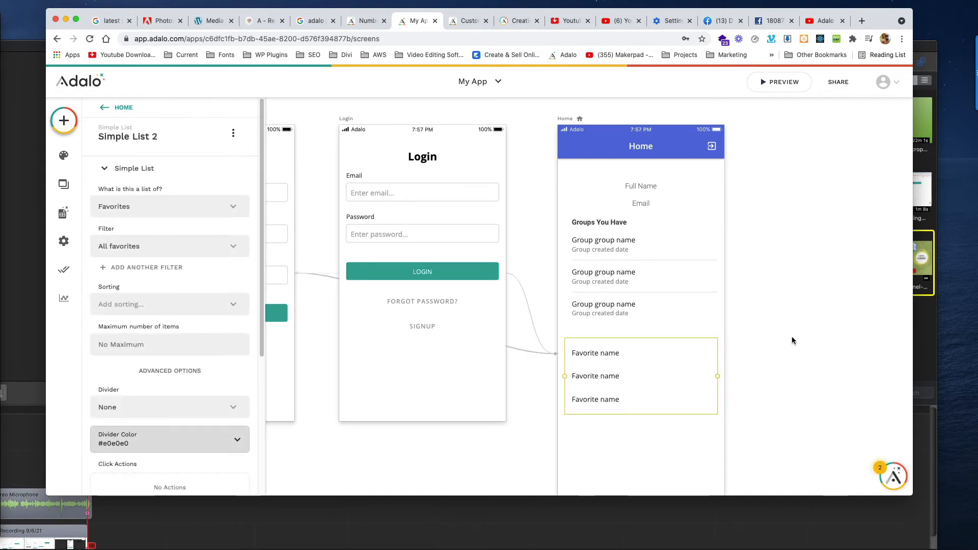
click(156, 210)
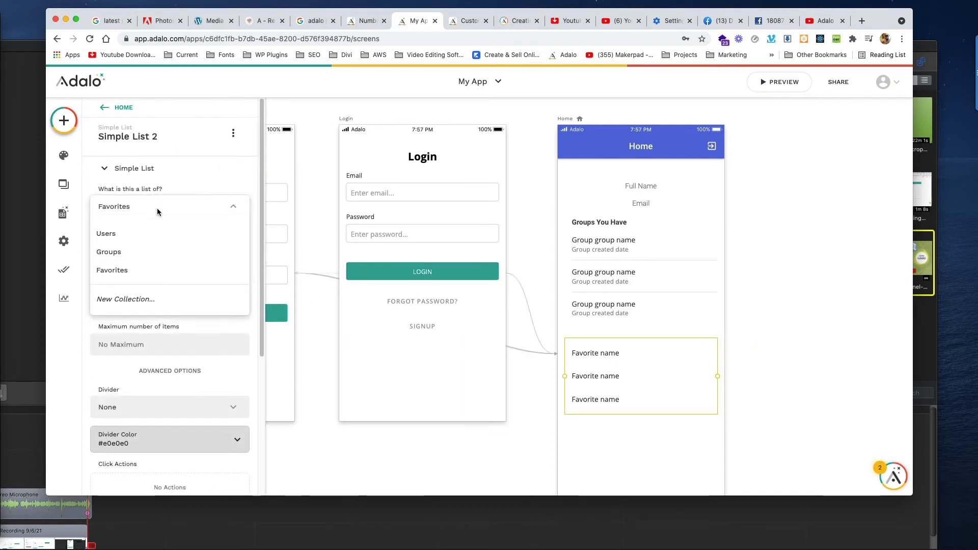
click(157, 229)
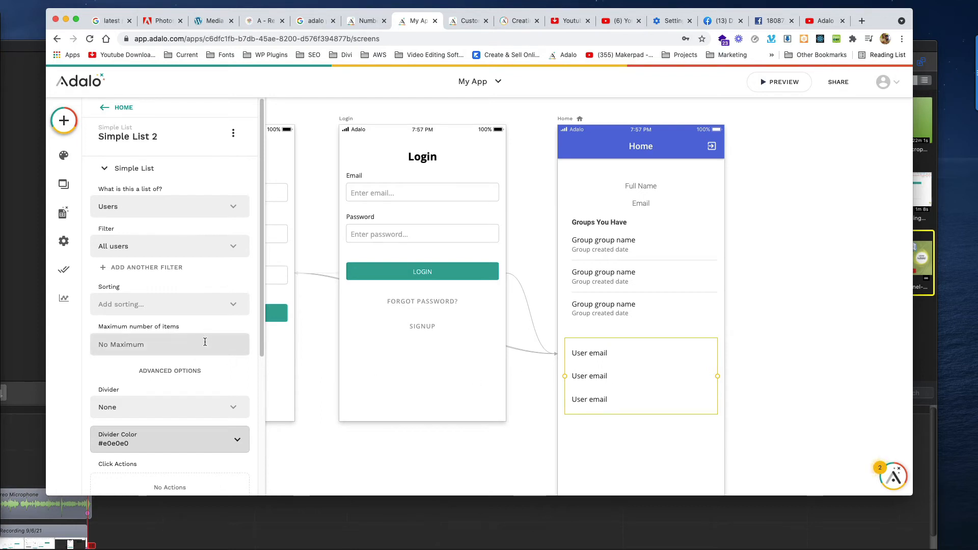
Examine the Title settings of the lower list to see which user field it displays.
scroll(223, 350, down, 1)
scroll(223, 356, down, 5)
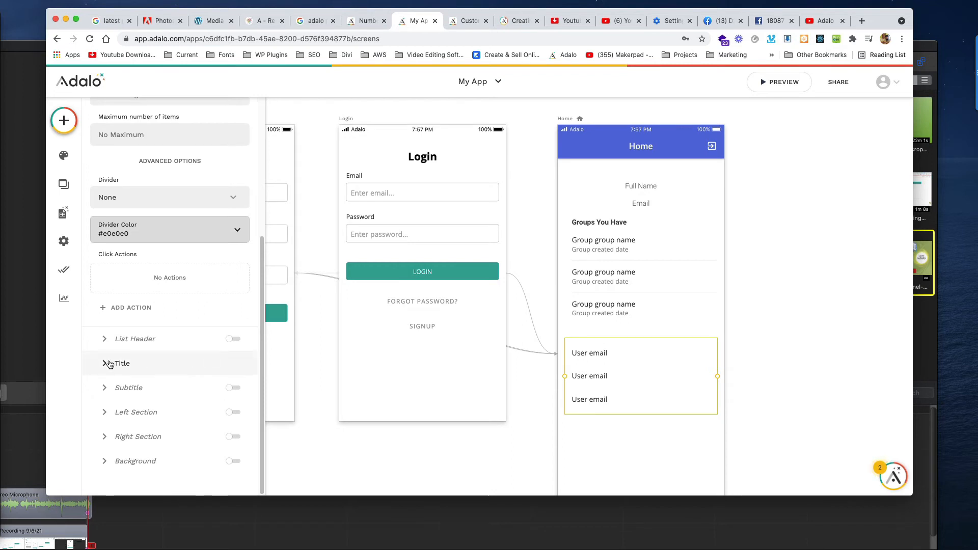
click(105, 365)
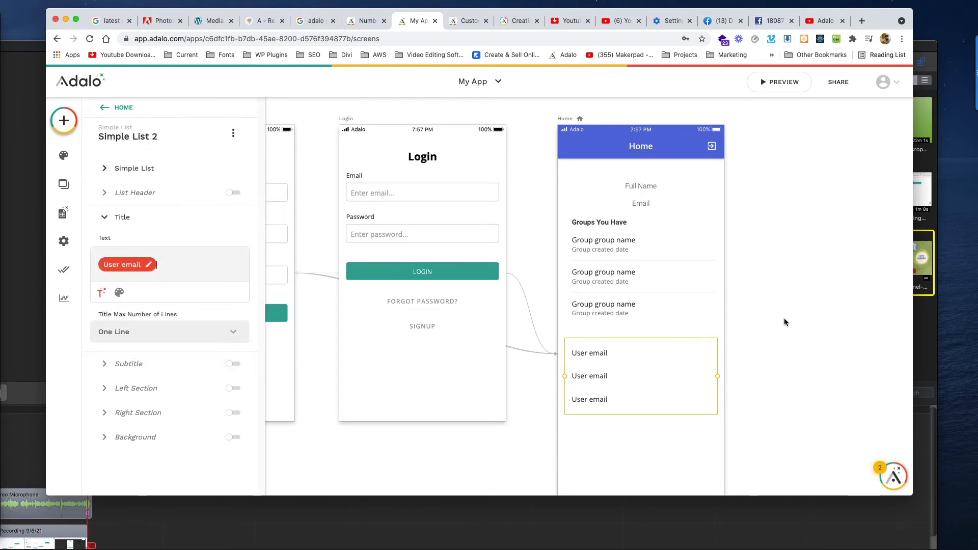
Preview the app to check how the Users list is shown on the Home screen.
click(765, 319)
click(681, 341)
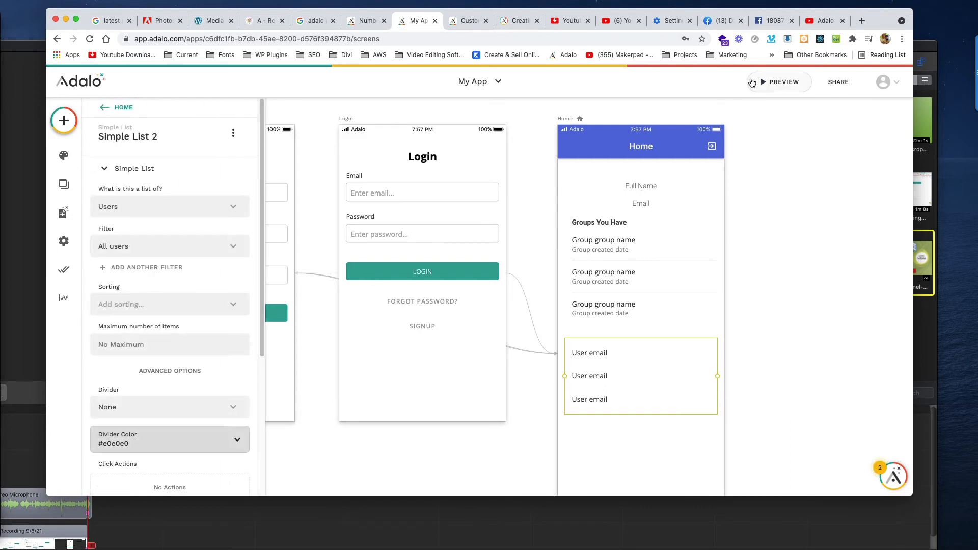
click(764, 85)
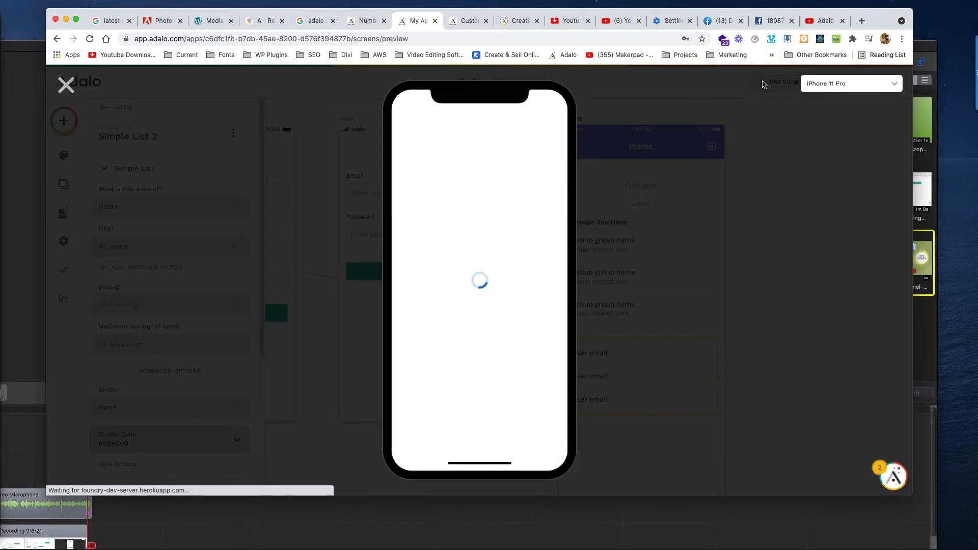
scroll(449, 357, down, 1)
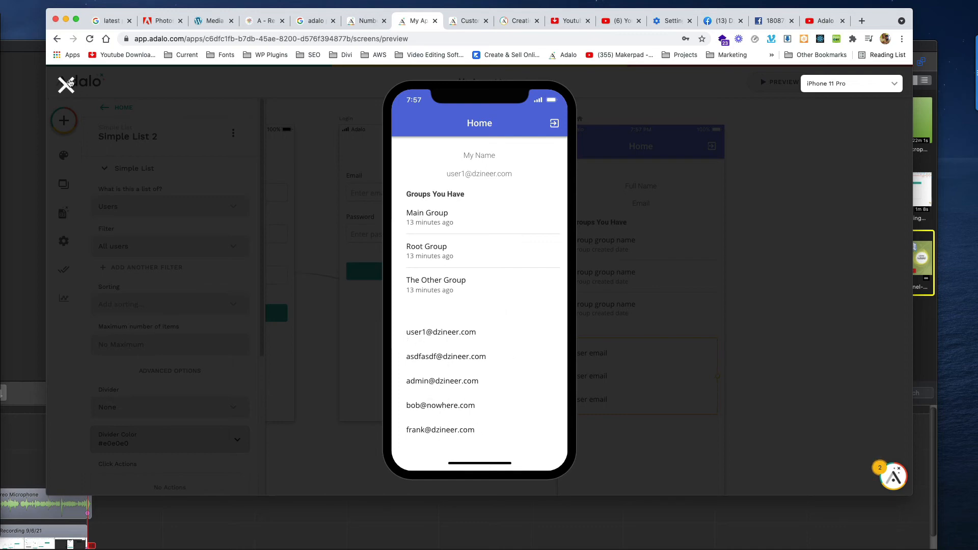
click(66, 85)
click(785, 328)
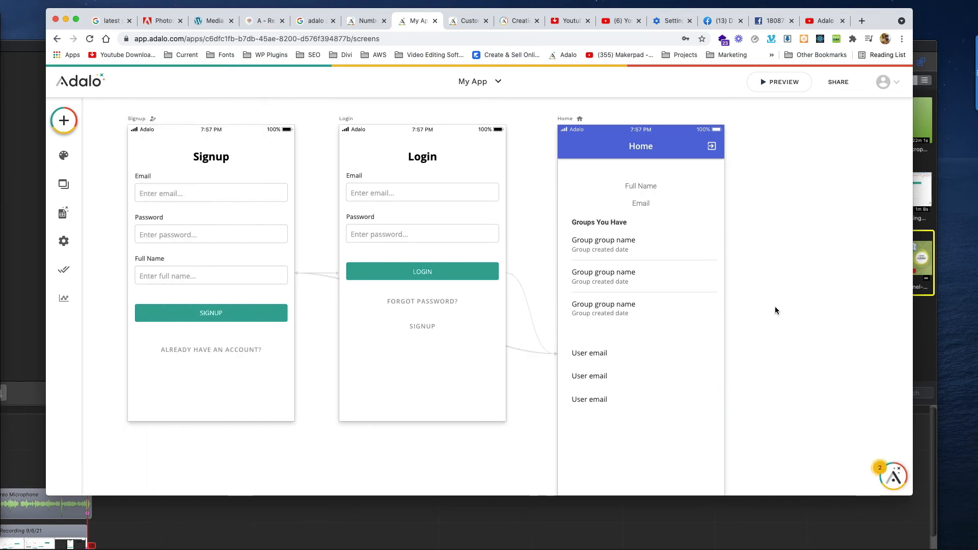
scroll(774, 308, down, 5)
scroll(770, 308, up, 5)
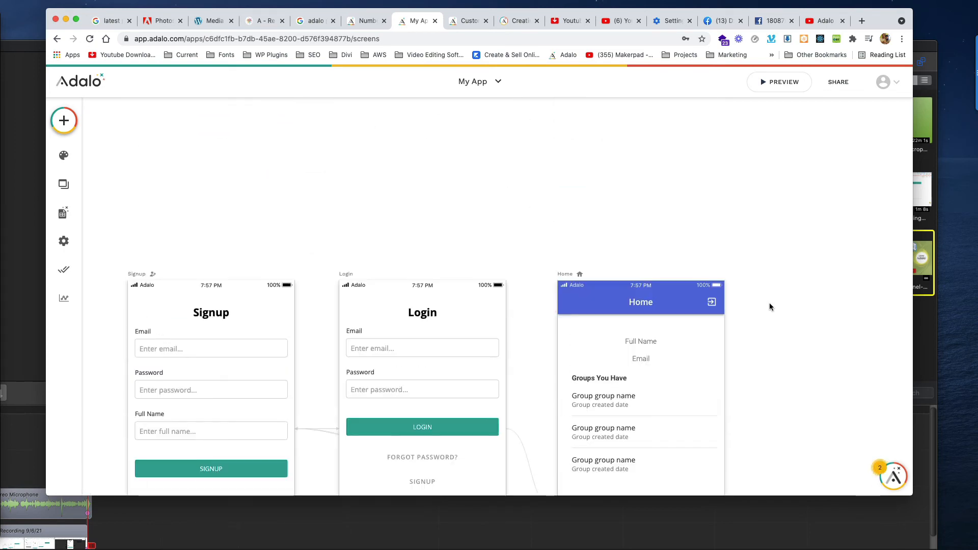
scroll(771, 305, down, 1)
scroll(771, 304, up, 2)
scroll(772, 305, down, 4)
scroll(773, 304, up, 1)
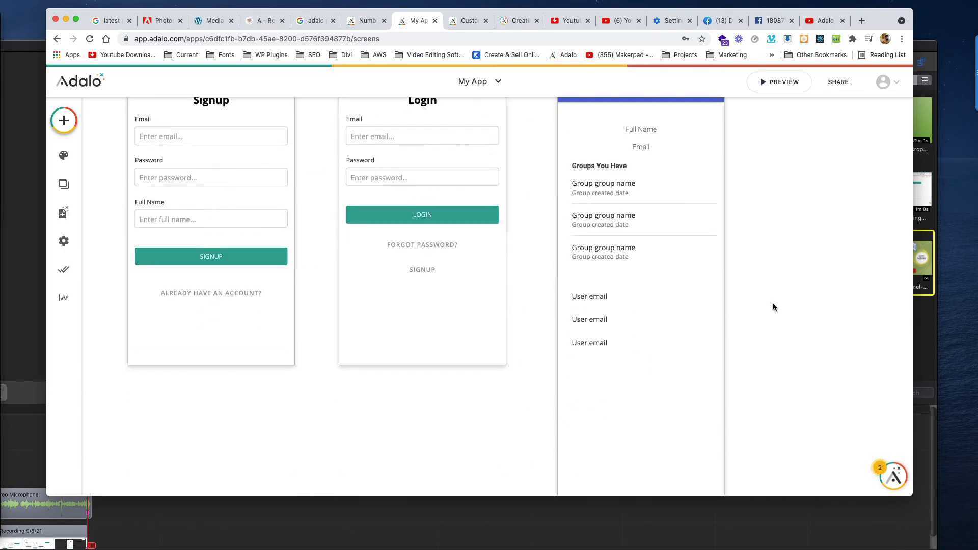
click(634, 296)
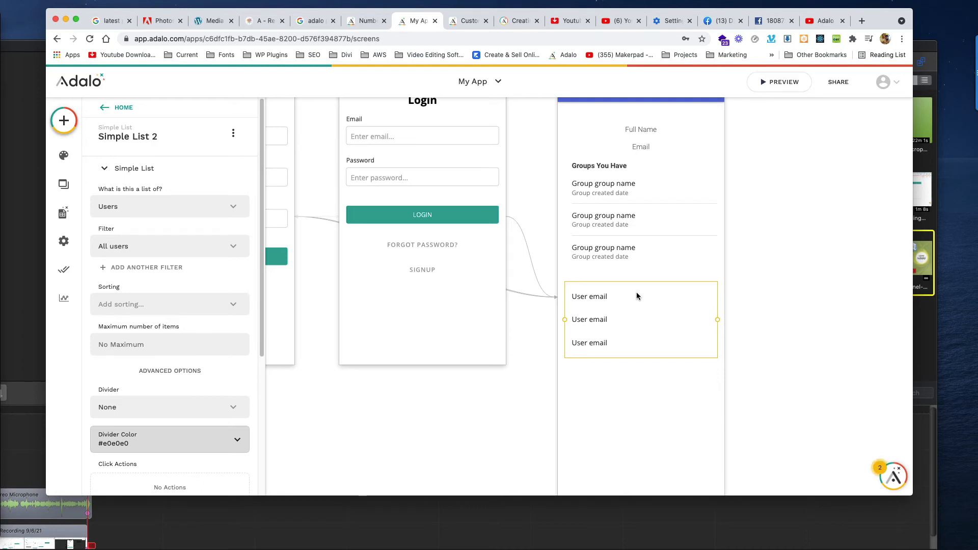
click(839, 319)
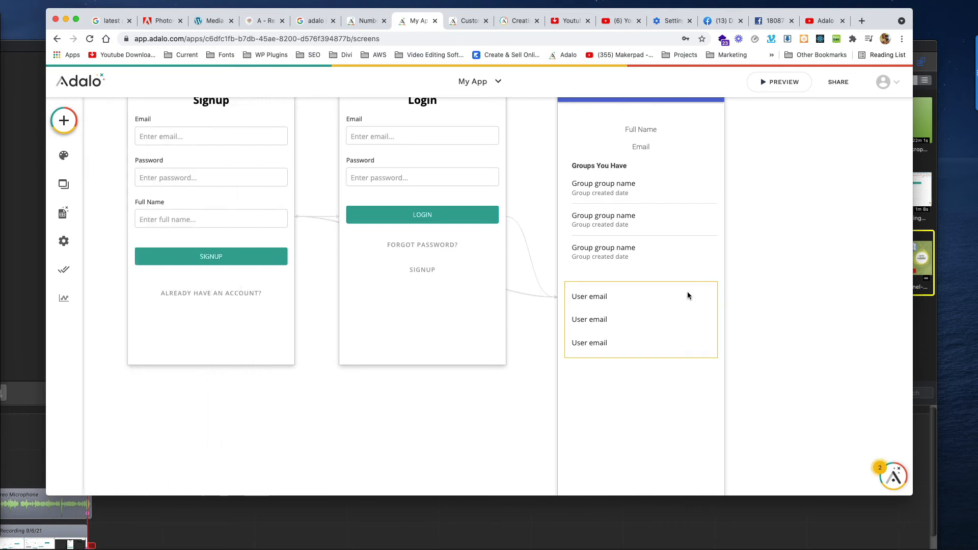
Switch the lower Home screen list back to the Favorites collection.
click(686, 292)
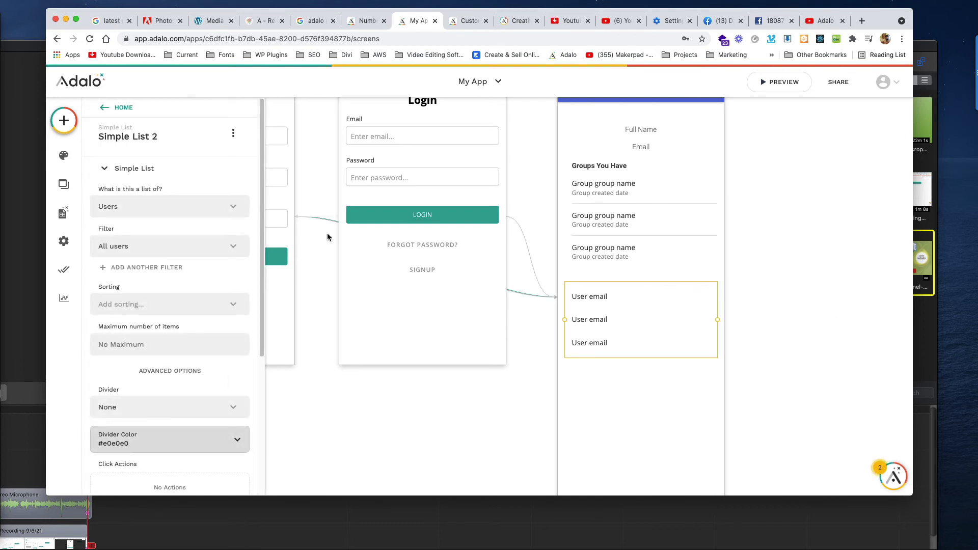
click(151, 208)
click(140, 270)
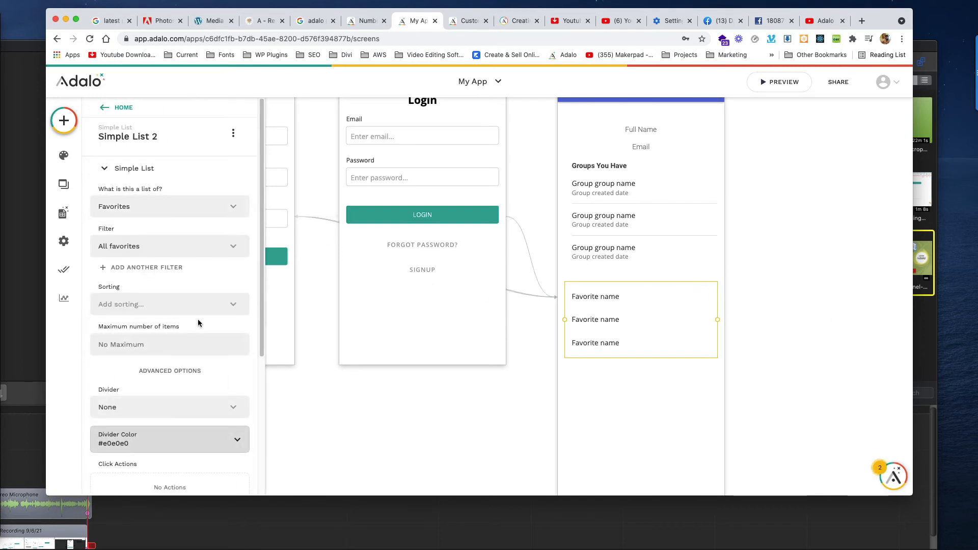
Add a Number property named Count to the Favorites database collection.
click(63, 213)
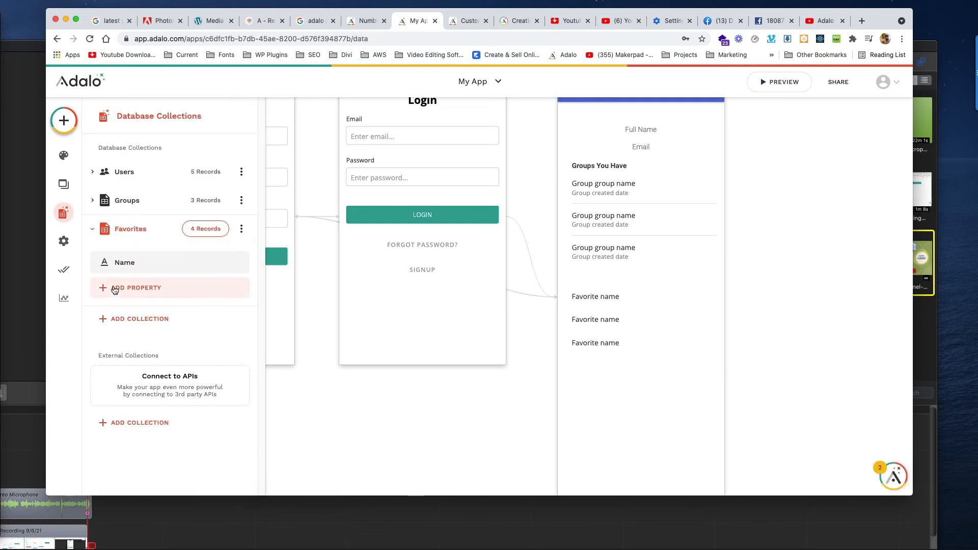
click(105, 288)
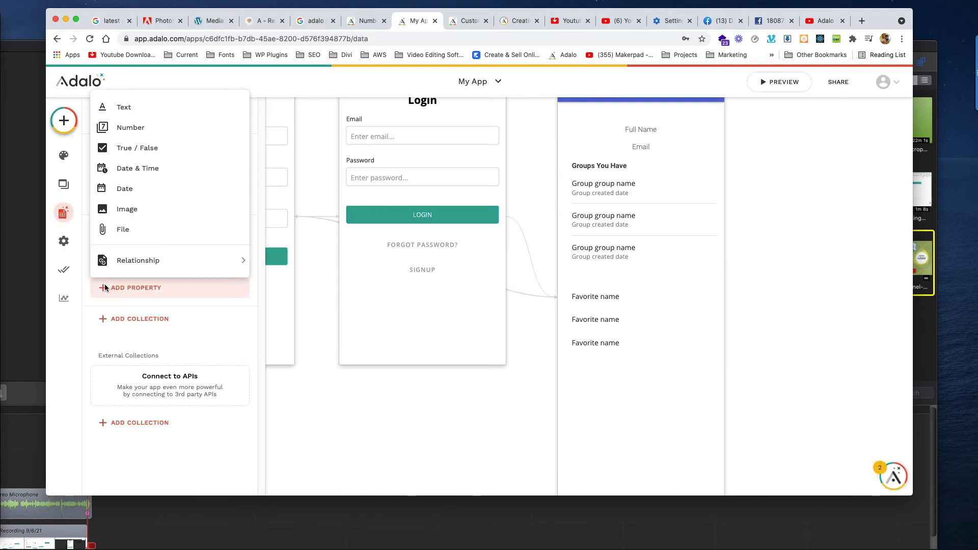
click(145, 133)
drag(161, 373, 44, 338)
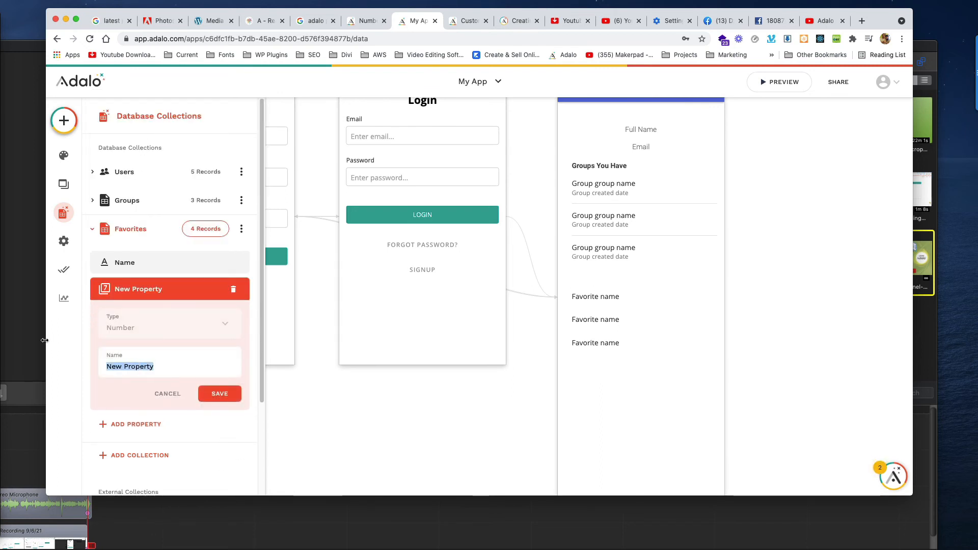
text(Count)
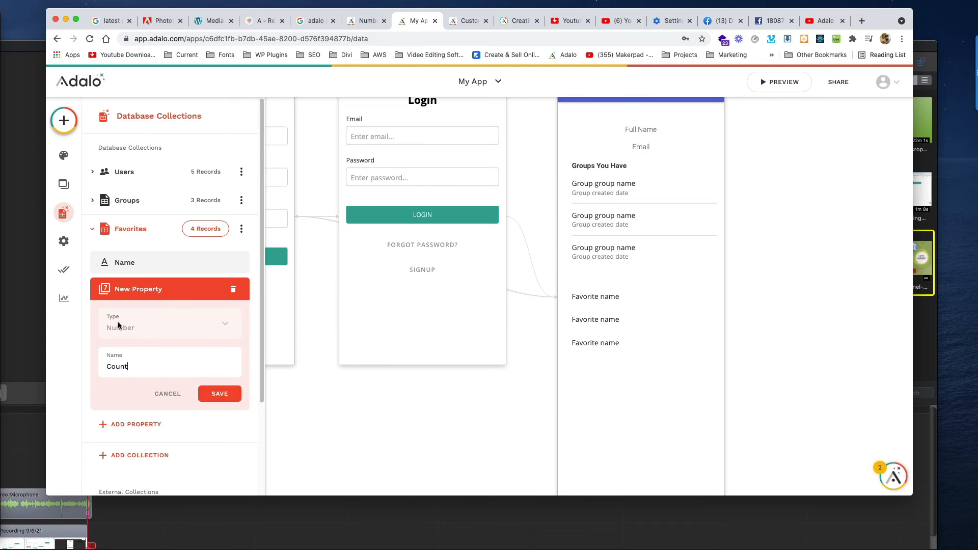
click(220, 393)
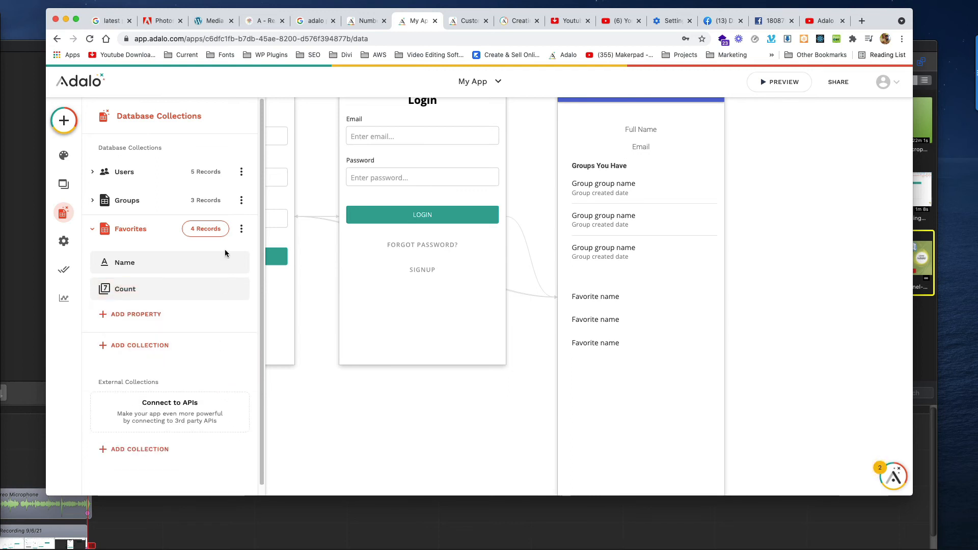
In the Favorites records, set the Count of Cheese to 100 and of Chocolate to 200, saving each record.
click(206, 229)
click(408, 232)
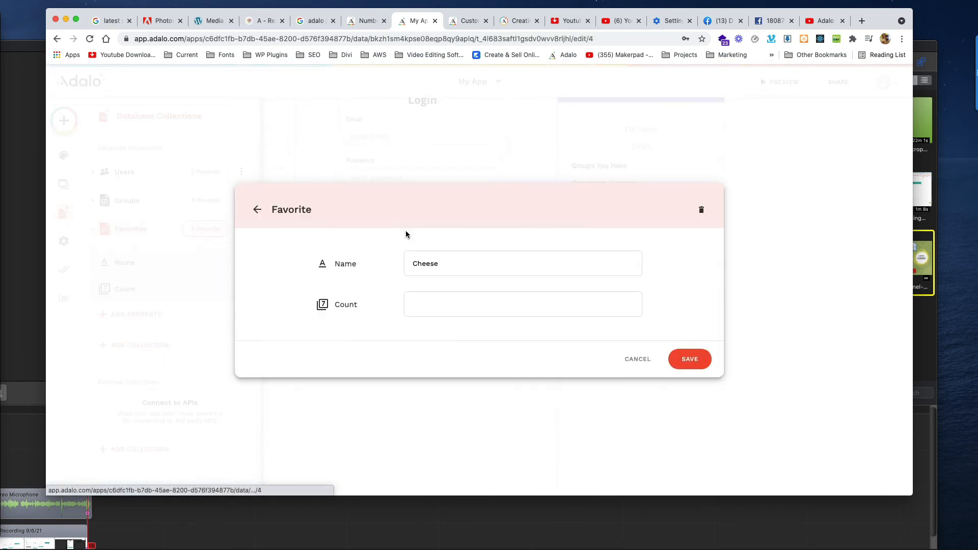
click(425, 305)
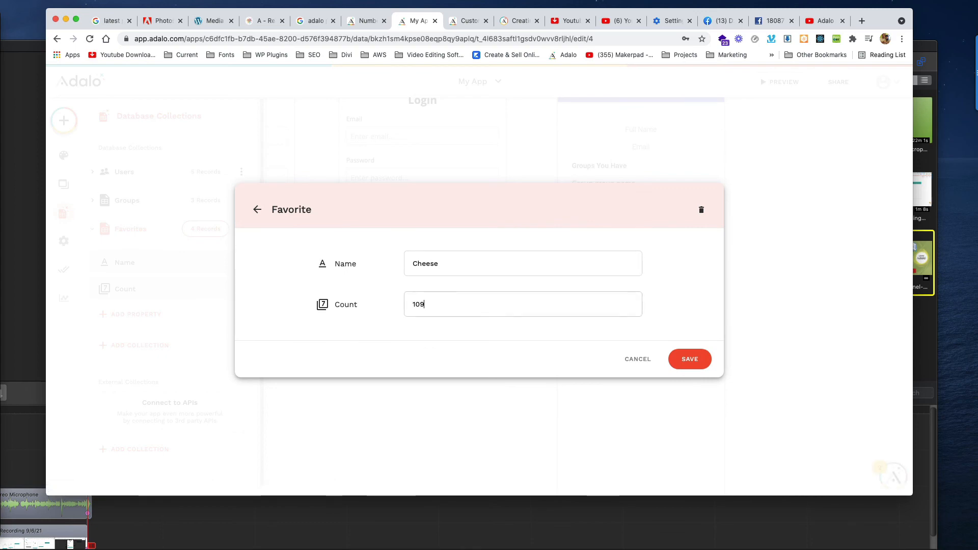
text(100)
click(683, 356)
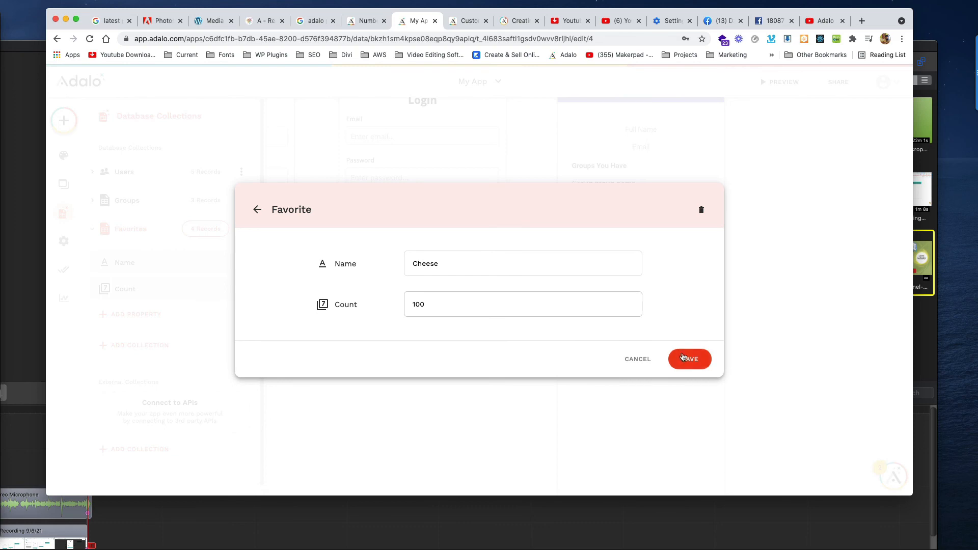
click(374, 261)
click(428, 304)
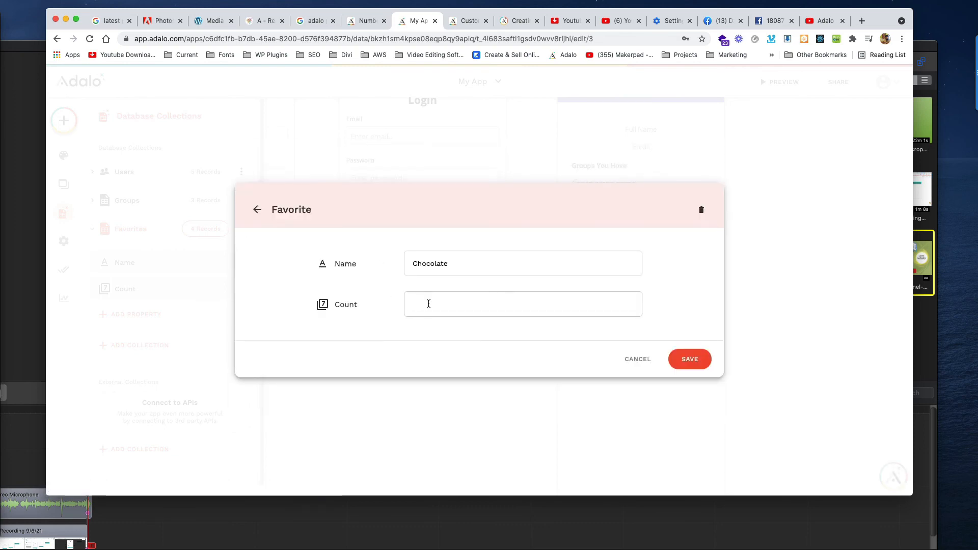
text(200)
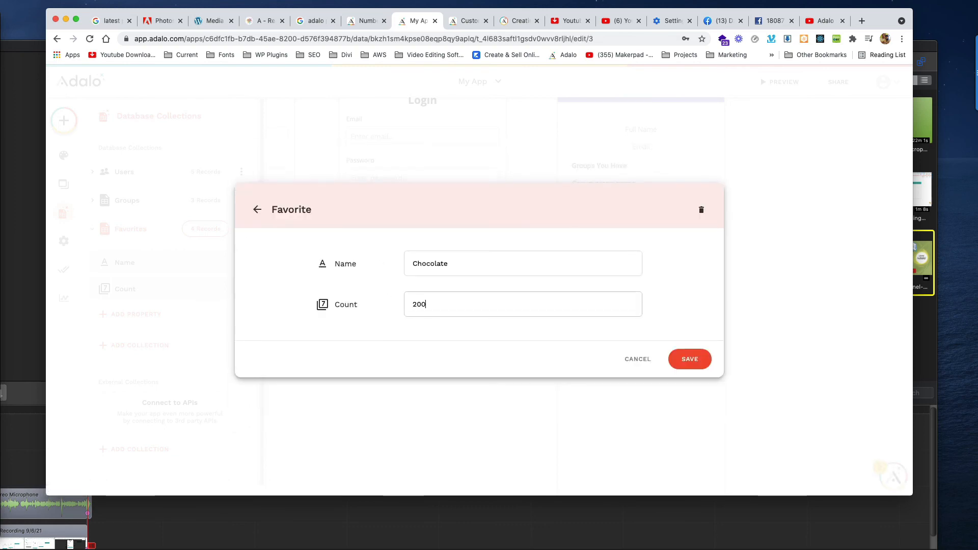
click(690, 359)
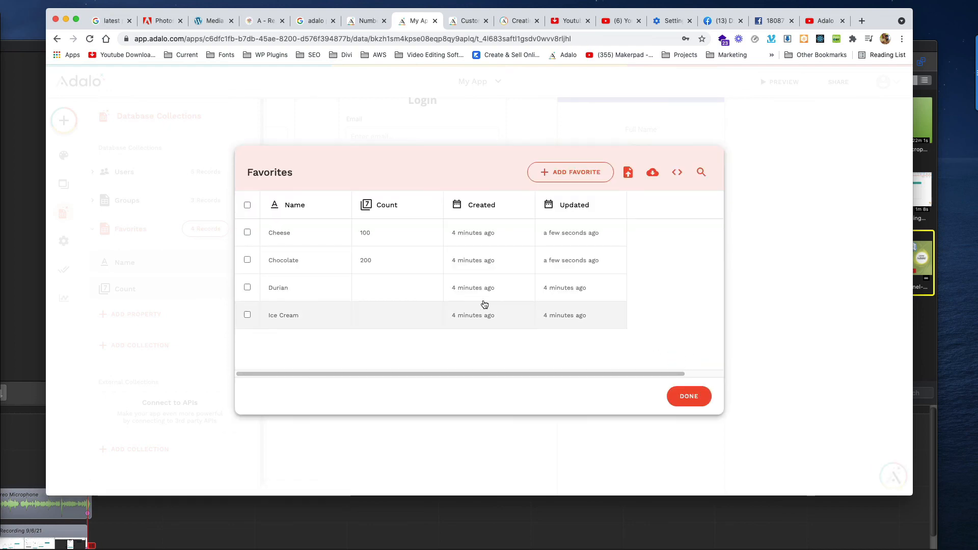
Set the Count of Durian to 1000 and of Ice Cream to 99999, save both, and close the Favorites records.
click(399, 285)
click(424, 297)
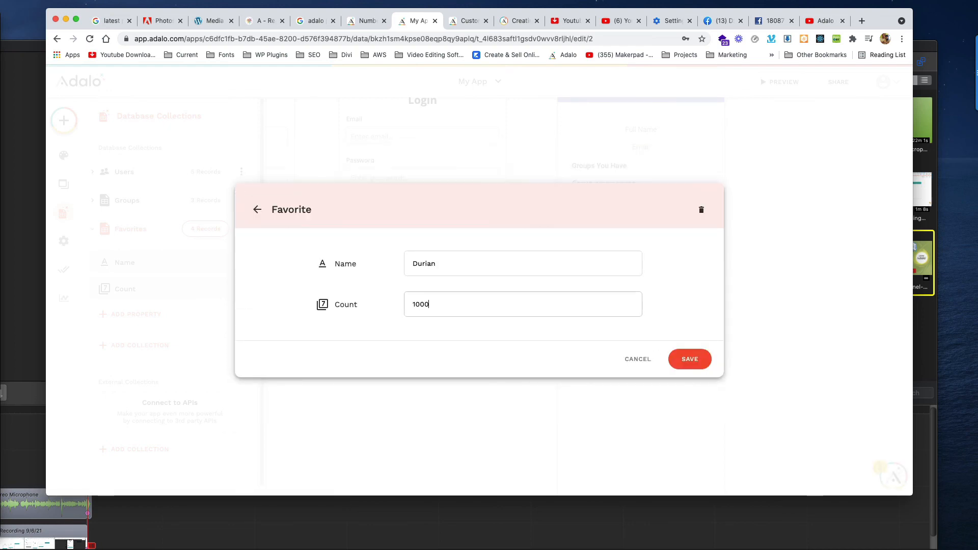
click(690, 359)
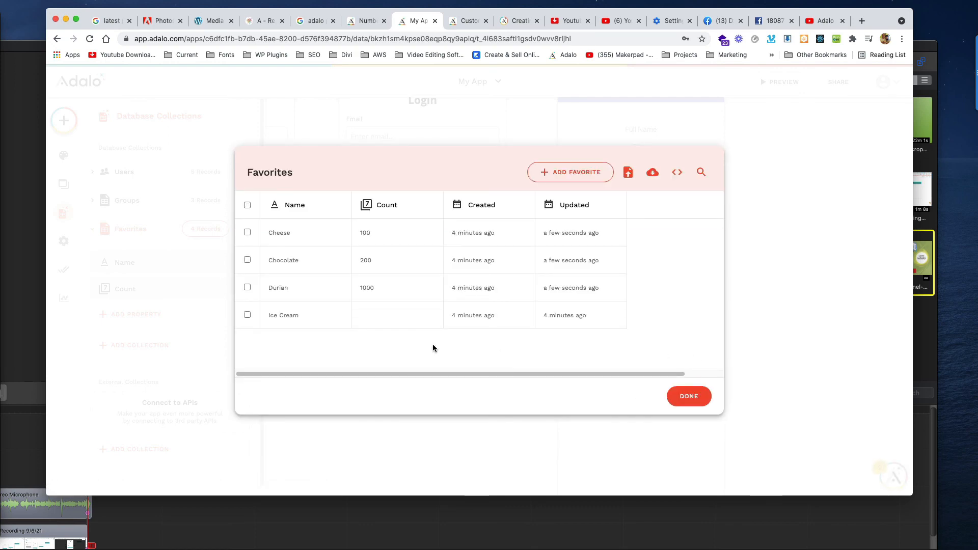
click(395, 321)
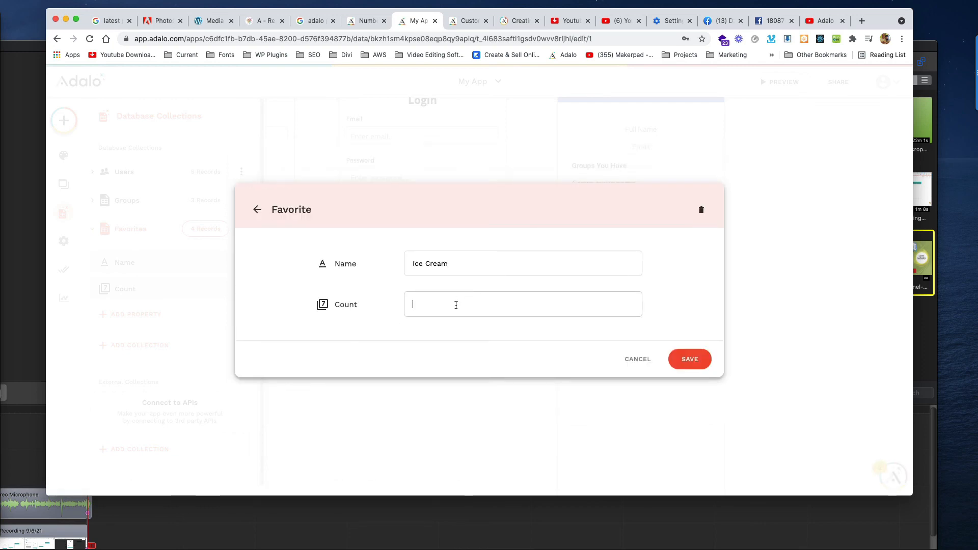
text(99999)
click(689, 364)
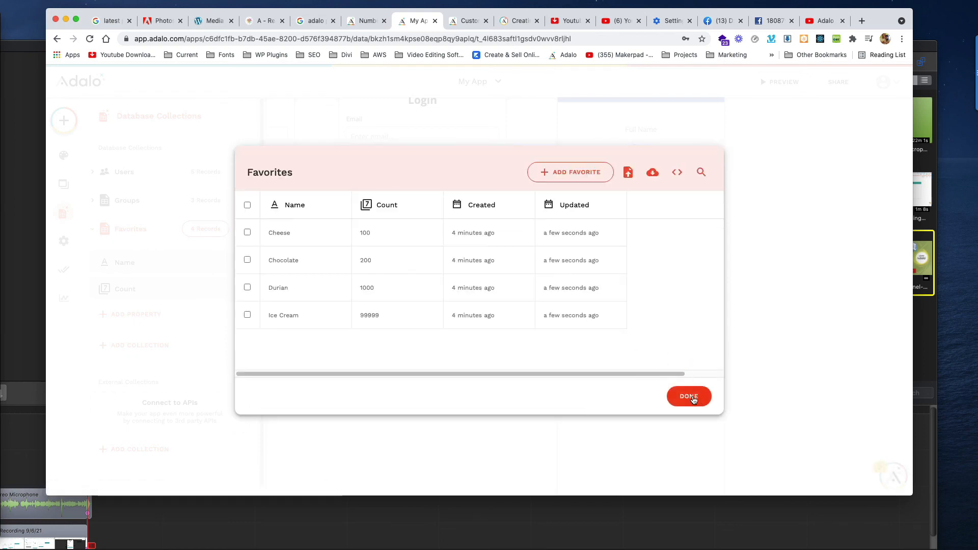
click(689, 397)
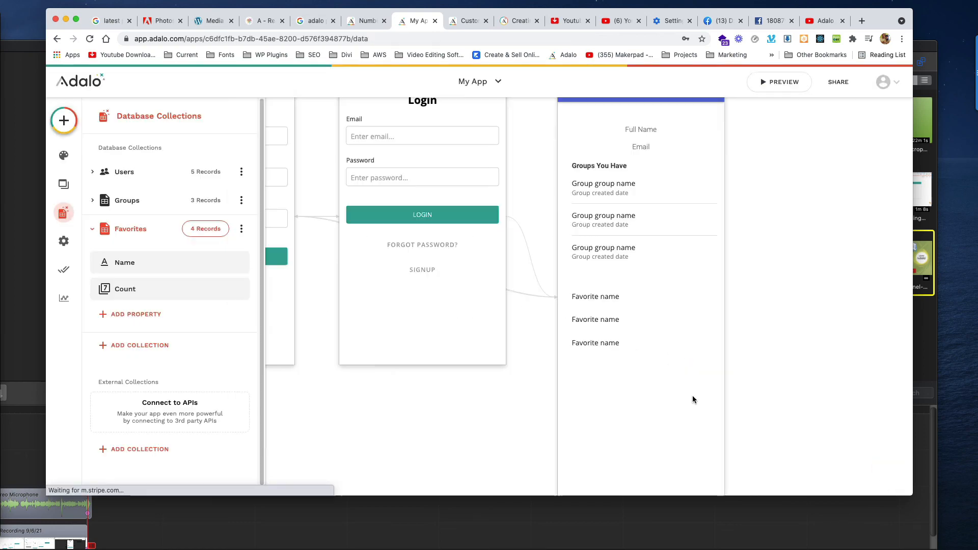
Open the settings of the Favorites list on the Home screen.
click(628, 329)
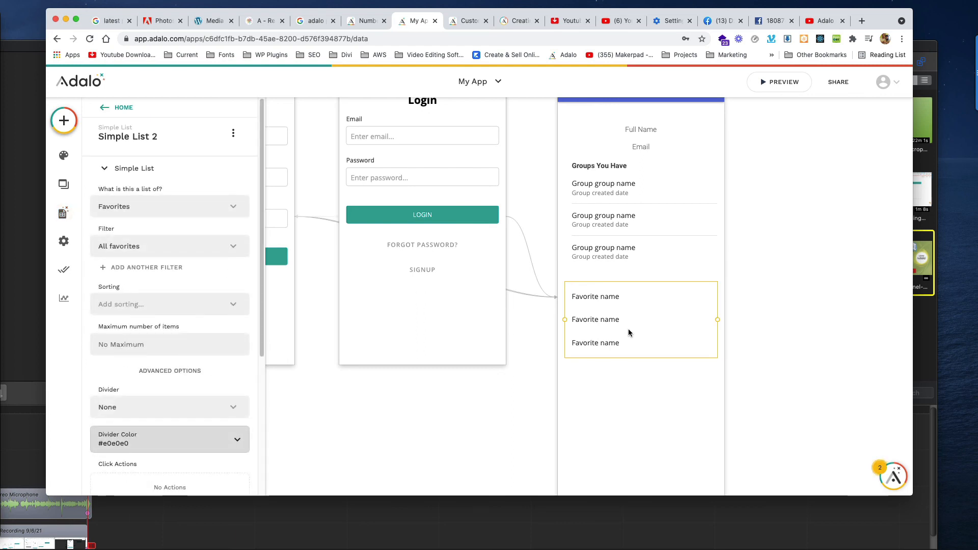